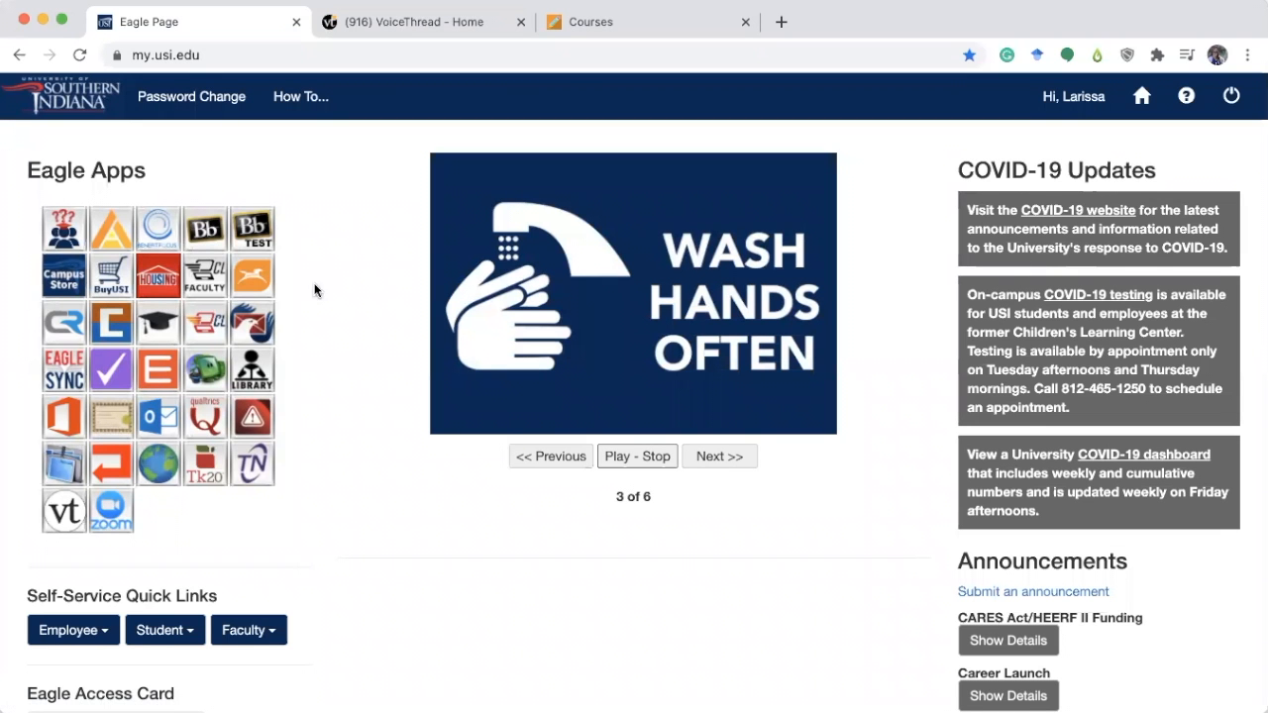
Create a new ThreadBox in VoiceThread titled Module 7 Presentations.
{"action": "left_click", "coordinate": [437, 22]}
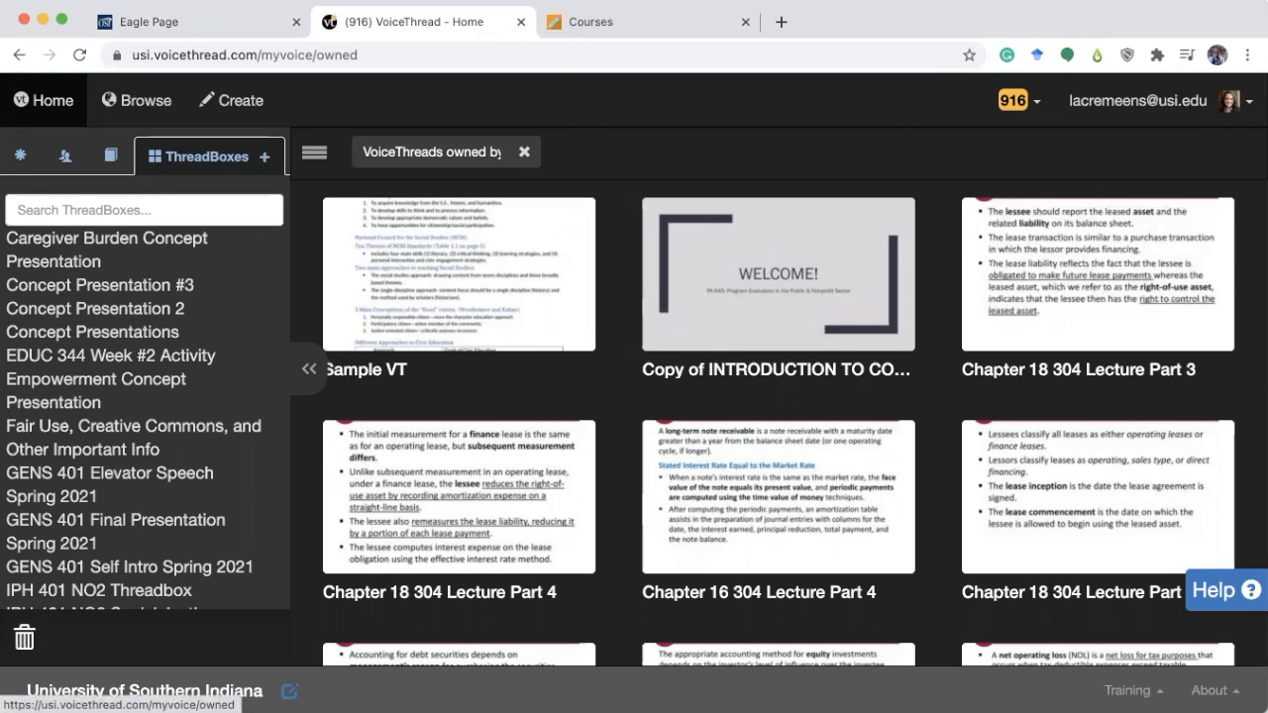
{"action": "left_click", "coordinate": [1234, 100]}
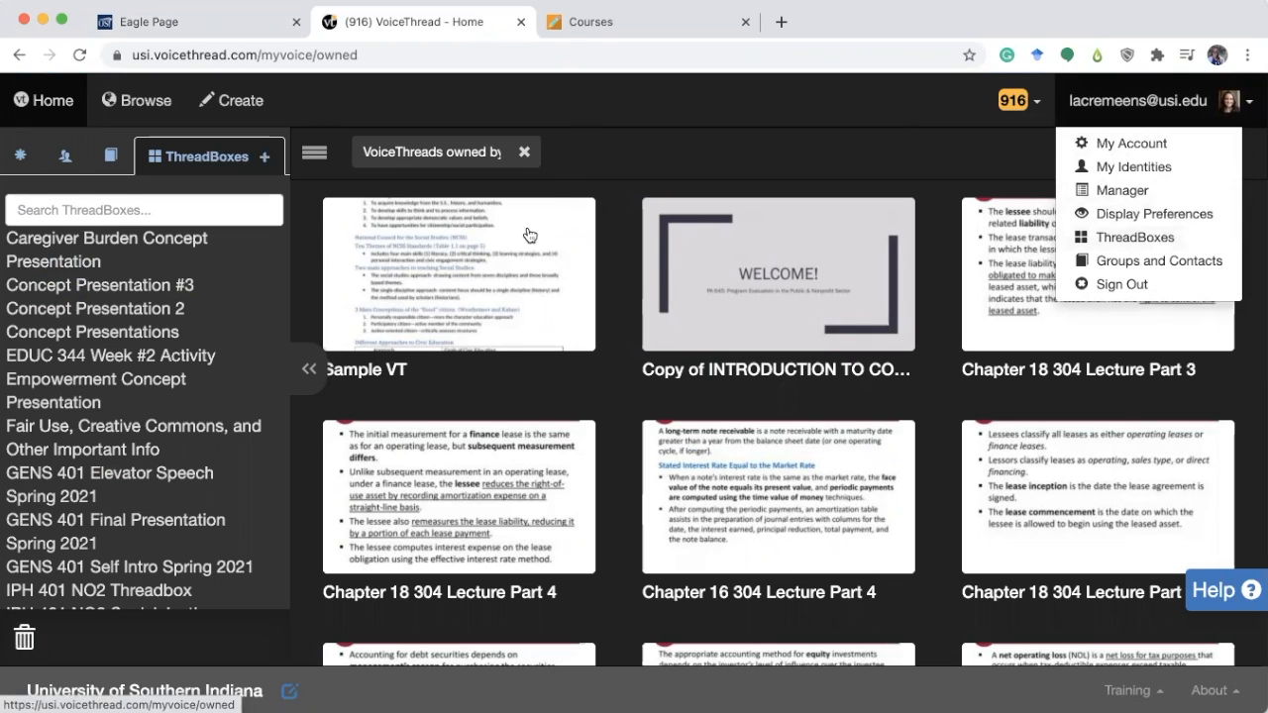
{"action": "left_click", "coordinate": [266, 161]}
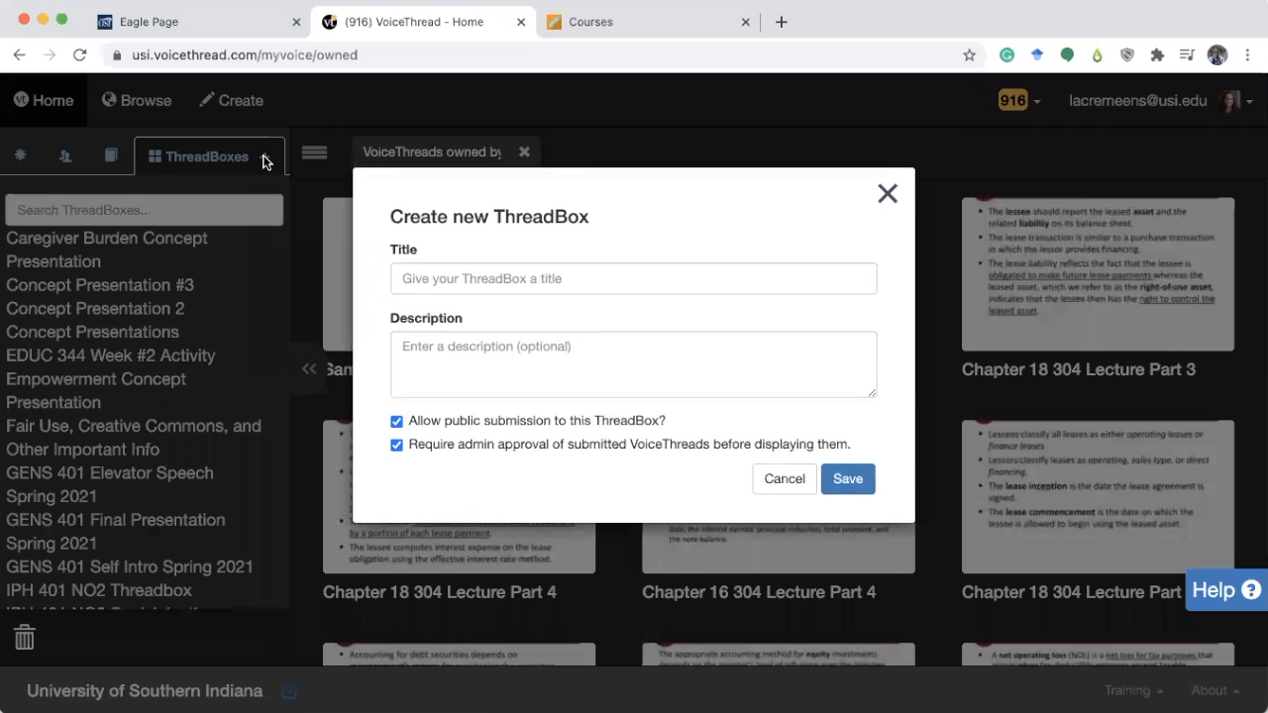
{"action": "left_click", "coordinate": [497, 279]}
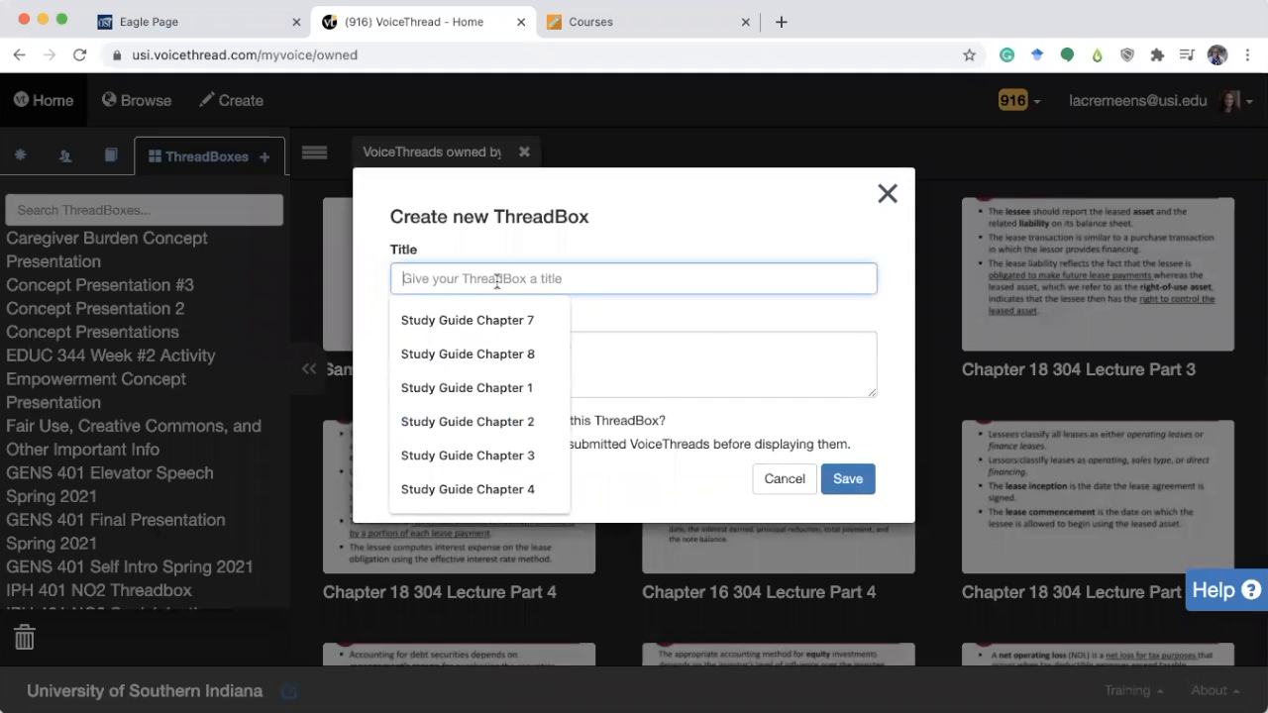
{"action": "type", "text": "Module 7 Prese"}
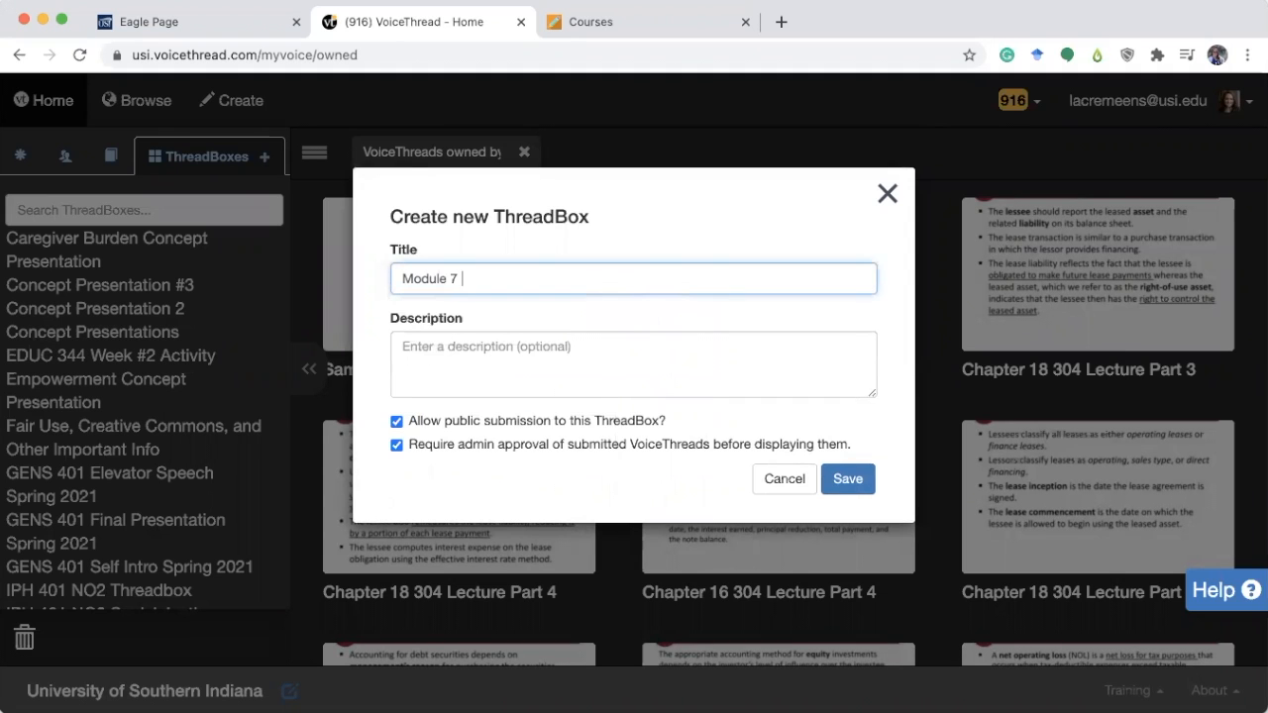
{"action": "type", "text": "ntations"}
{"action": "left_click", "coordinate": [849, 479]}
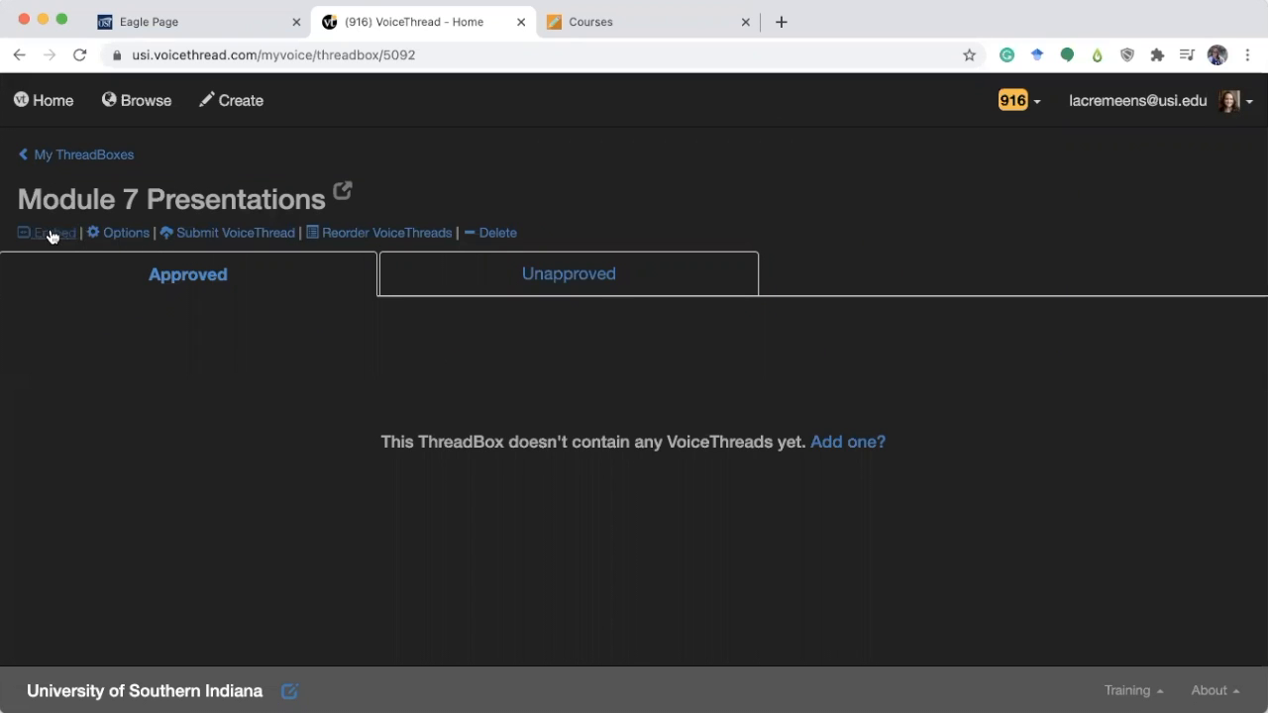
Review the ThreadBox's options, its submission choices and its Unapproved tab.
{"action": "left_click", "coordinate": [132, 234]}
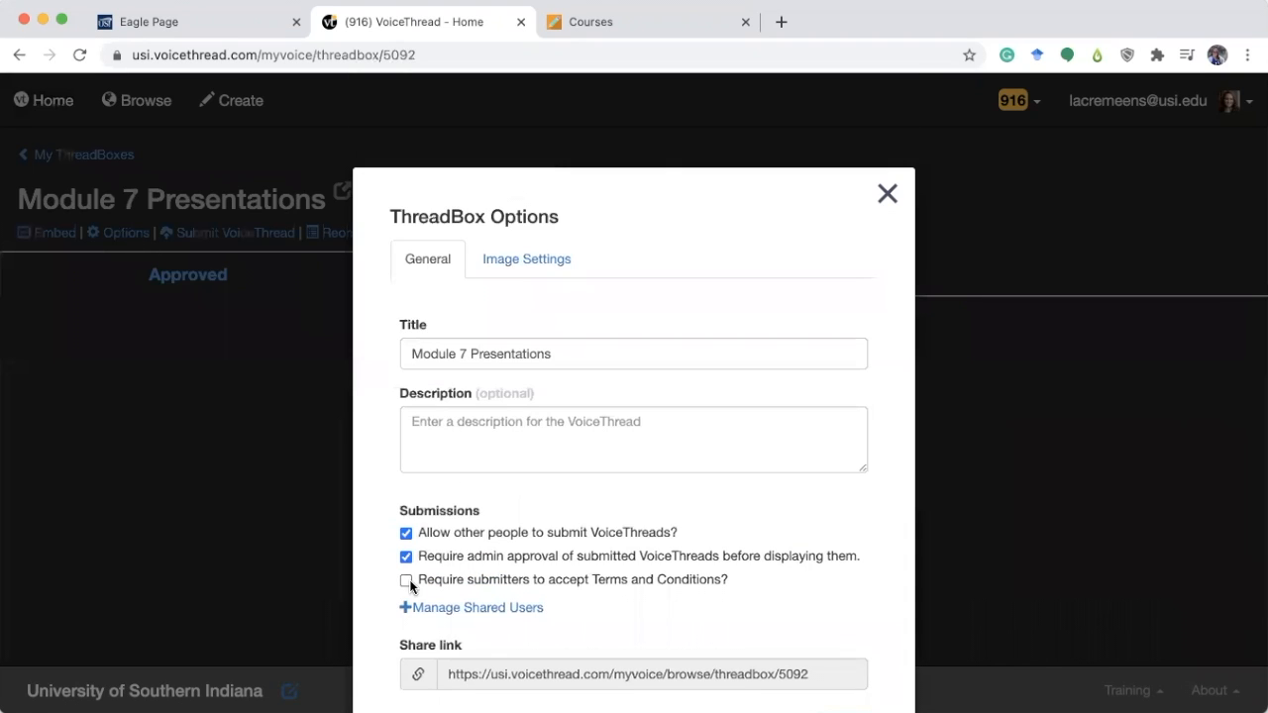
{"action": "left_click", "coordinate": [886, 194]}
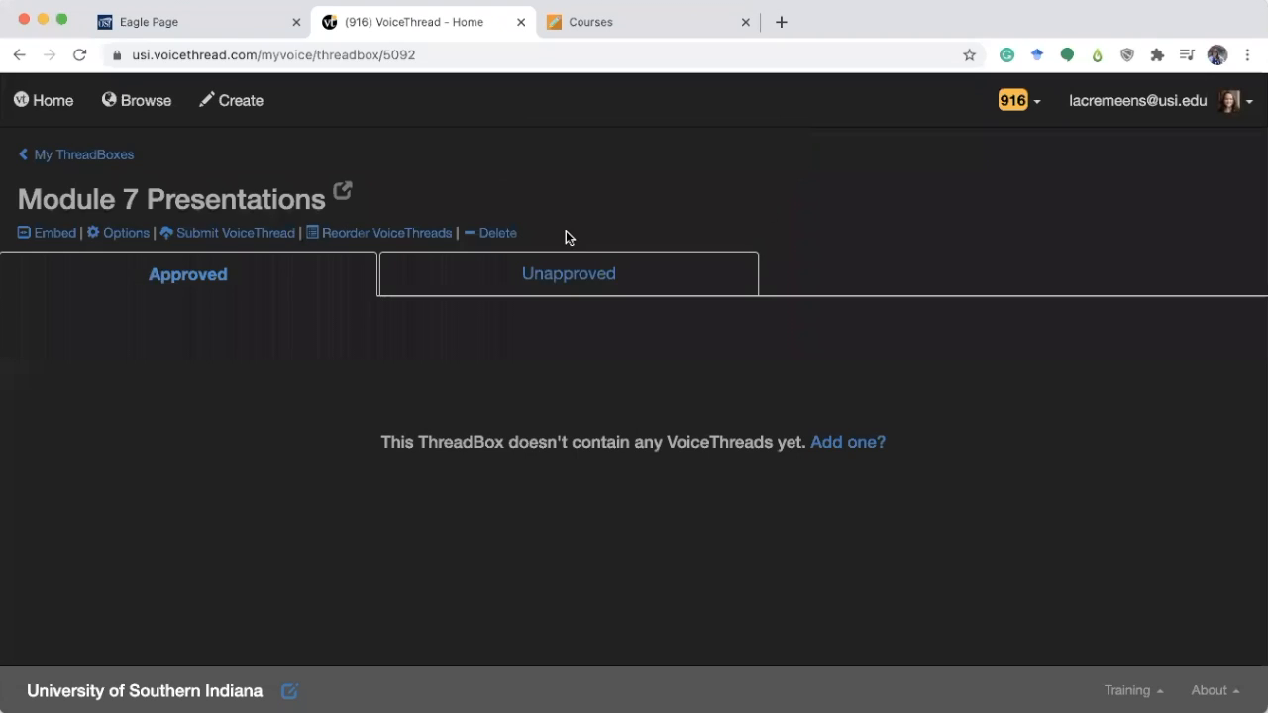
{"action": "left_click", "coordinate": [224, 234]}
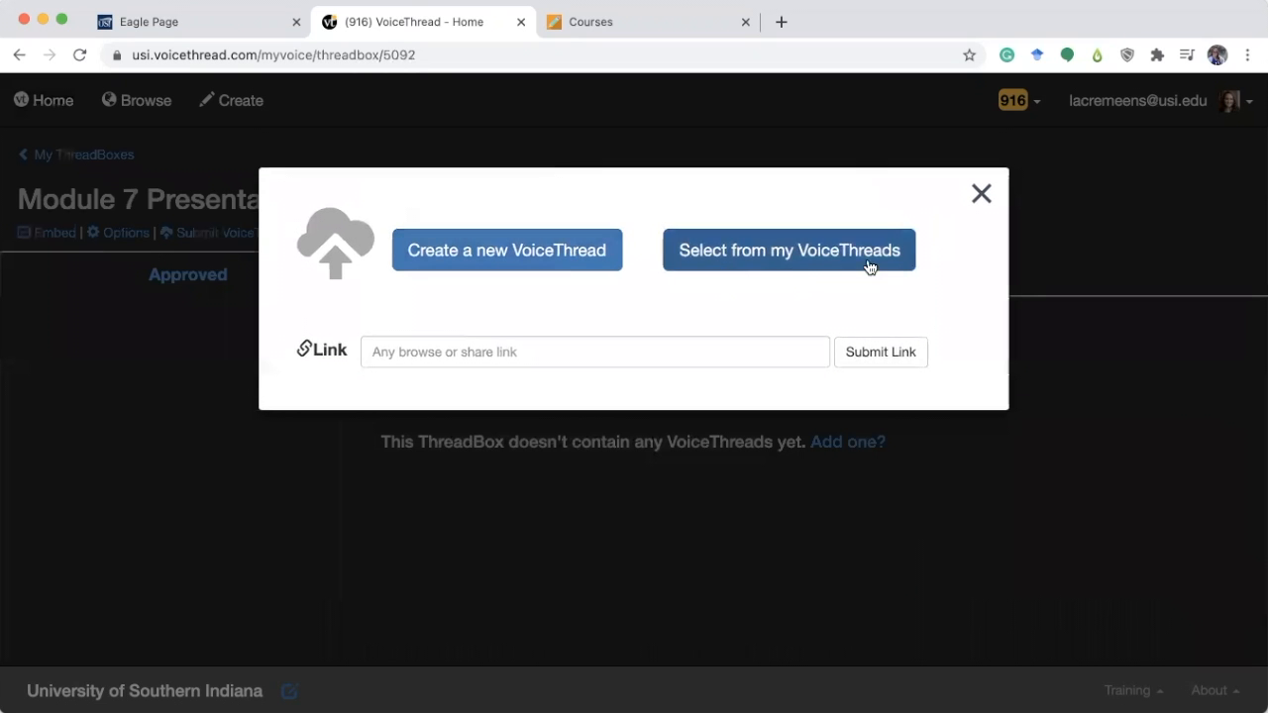
{"action": "left_click", "coordinate": [980, 195]}
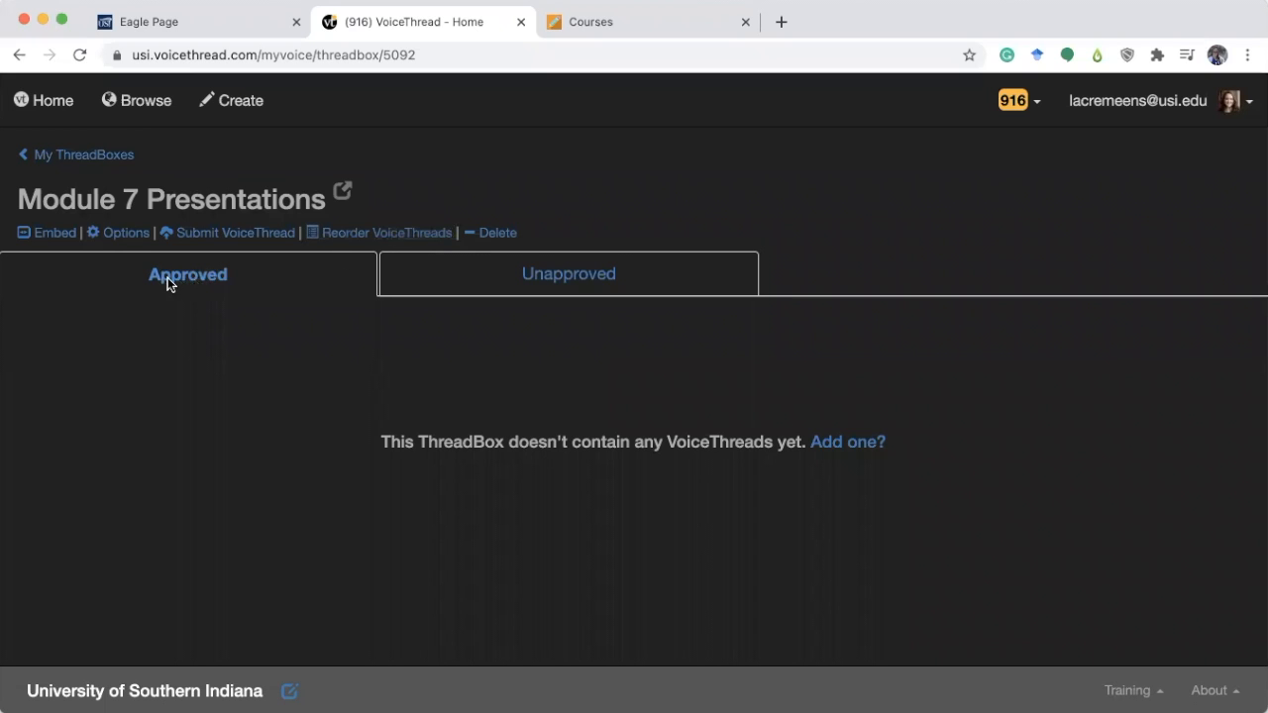
{"action": "left_click", "coordinate": [601, 282]}
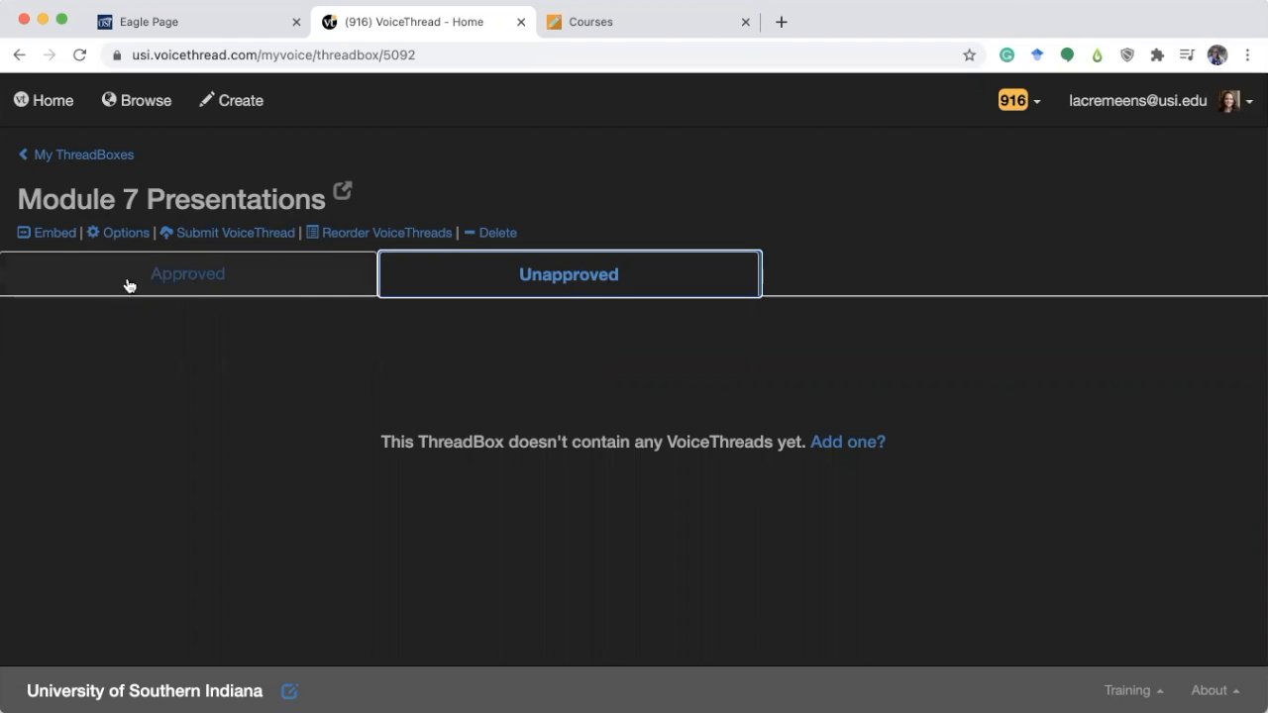
Copy the ThreadBox's embed code.
{"action": "left_click", "coordinate": [59, 238]}
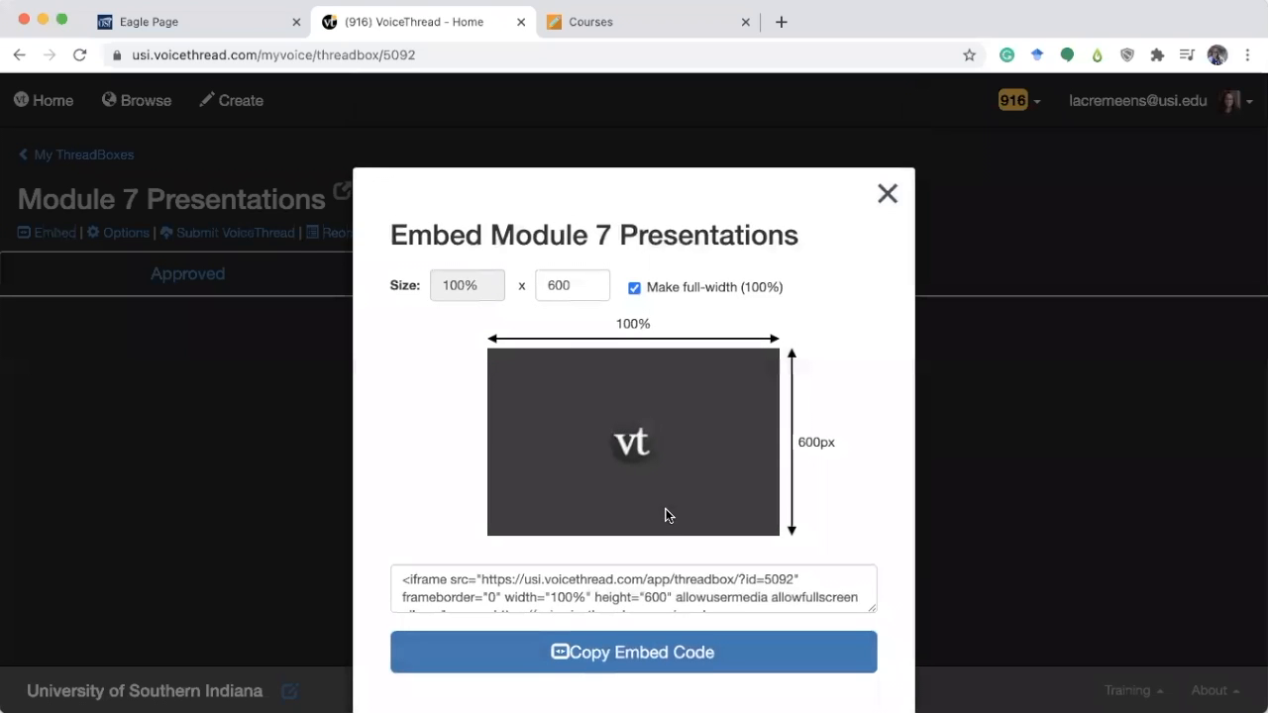
{"action": "scroll", "coordinate": [666, 515], "scroll_direction": "down", "scroll_amount": 5}
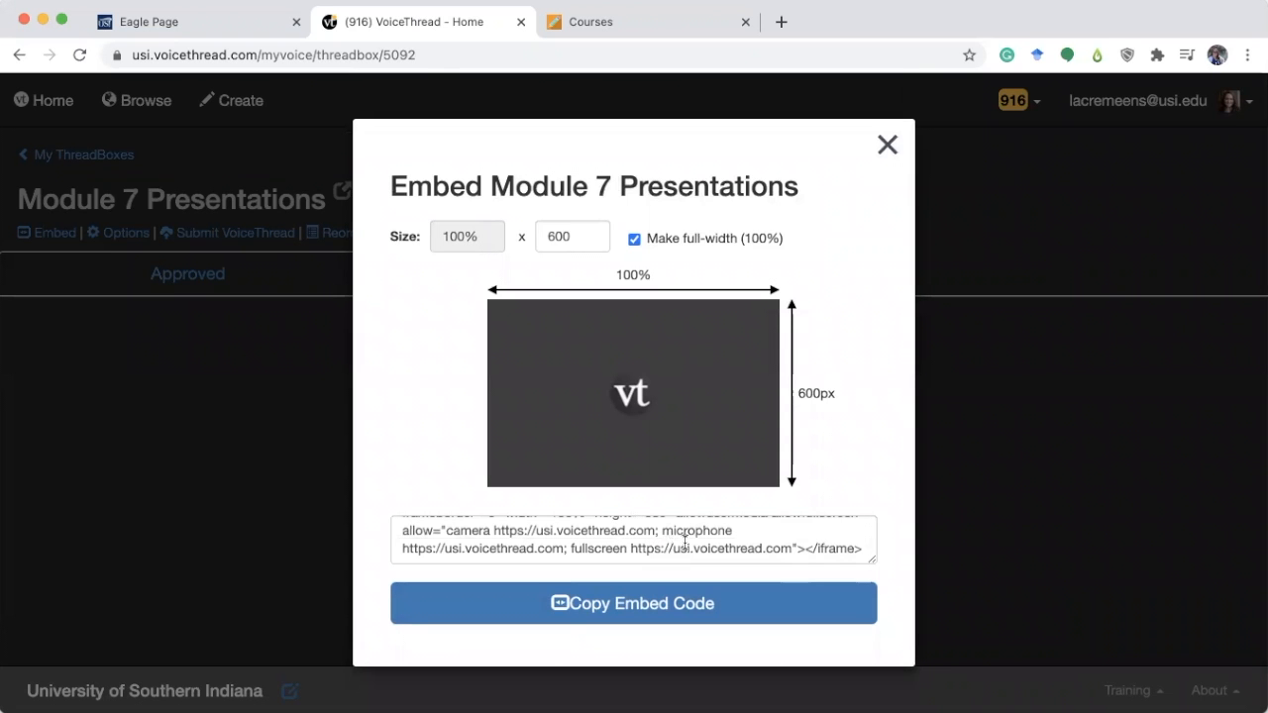
{"action": "left_click", "coordinate": [662, 622]}
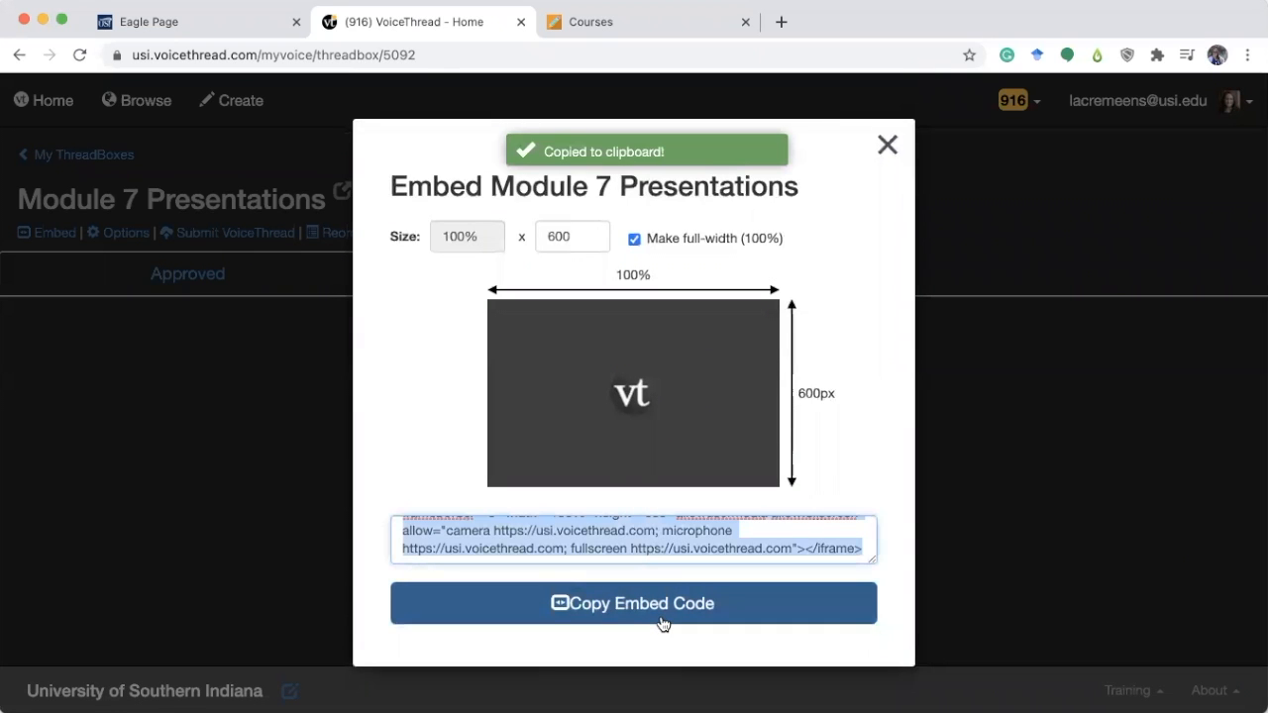
Open Module #1 of the storage site course in Blackboard and start creating a new content item.
{"action": "left_click", "coordinate": [581, 24]}
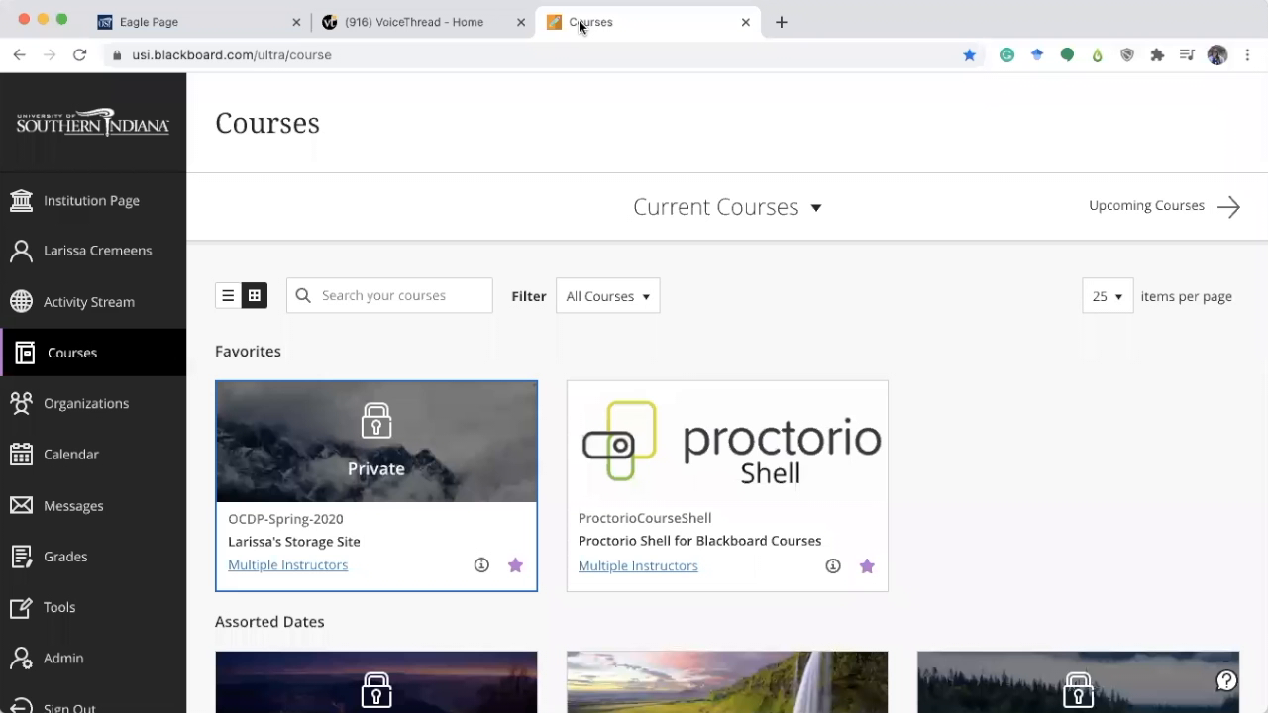
{"action": "left_click", "coordinate": [308, 537]}
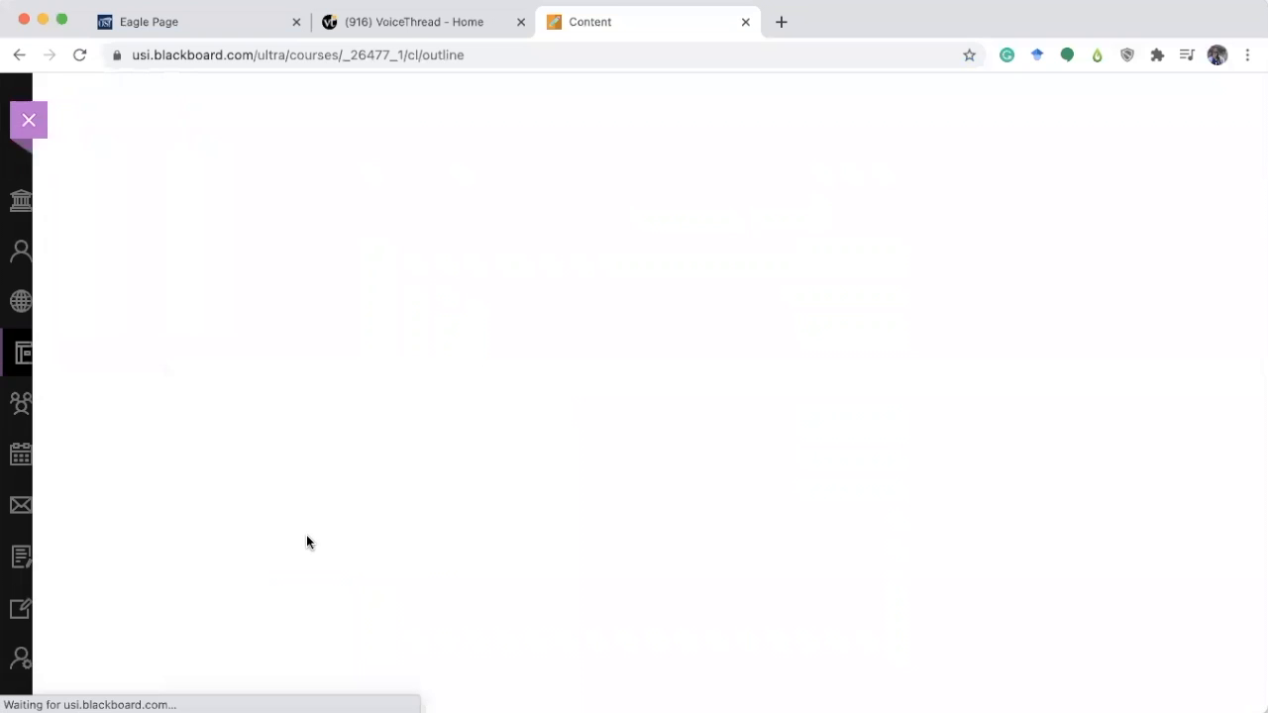
{"action": "left_click", "coordinate": [87, 288]}
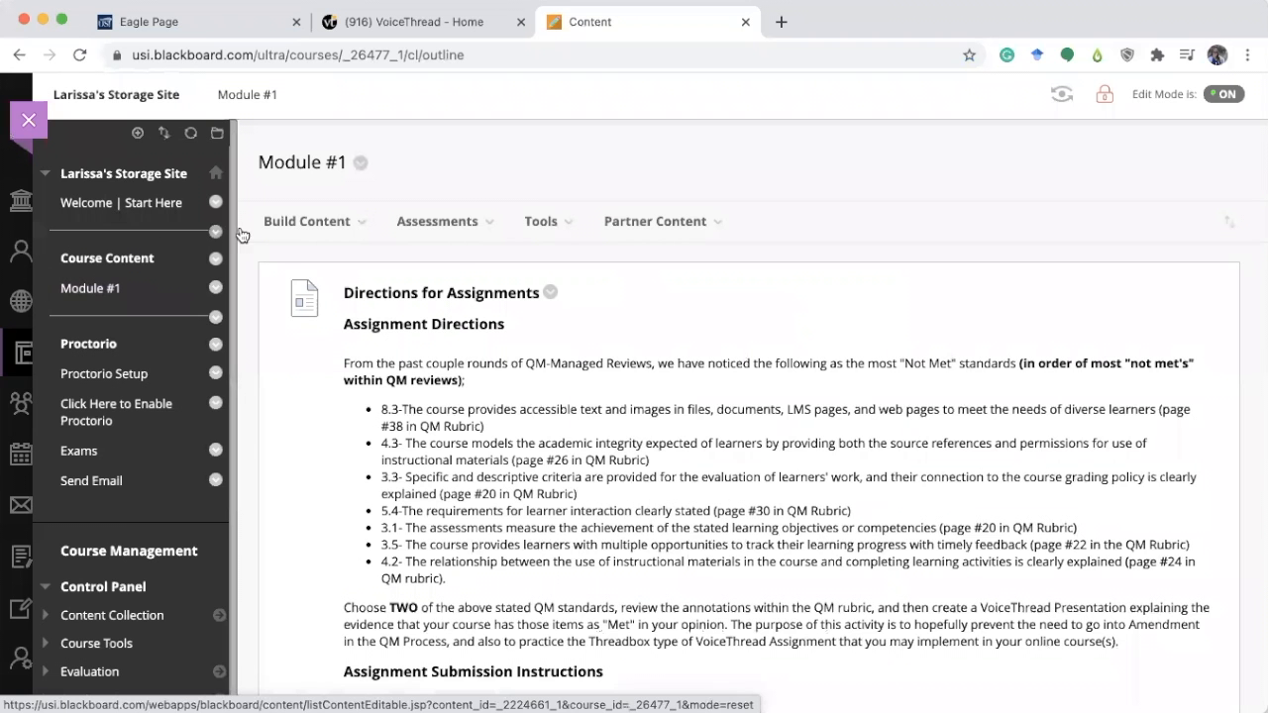
{"action": "left_click", "coordinate": [302, 223]}
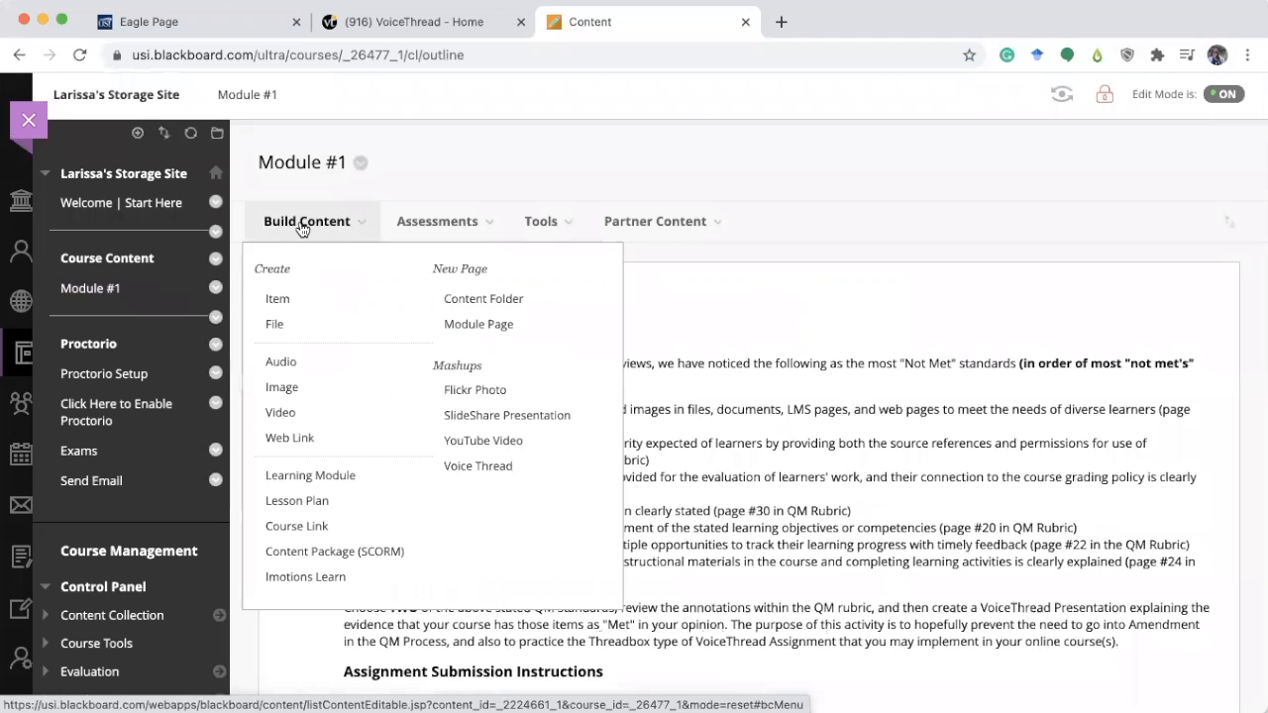
{"action": "left_click", "coordinate": [300, 301]}
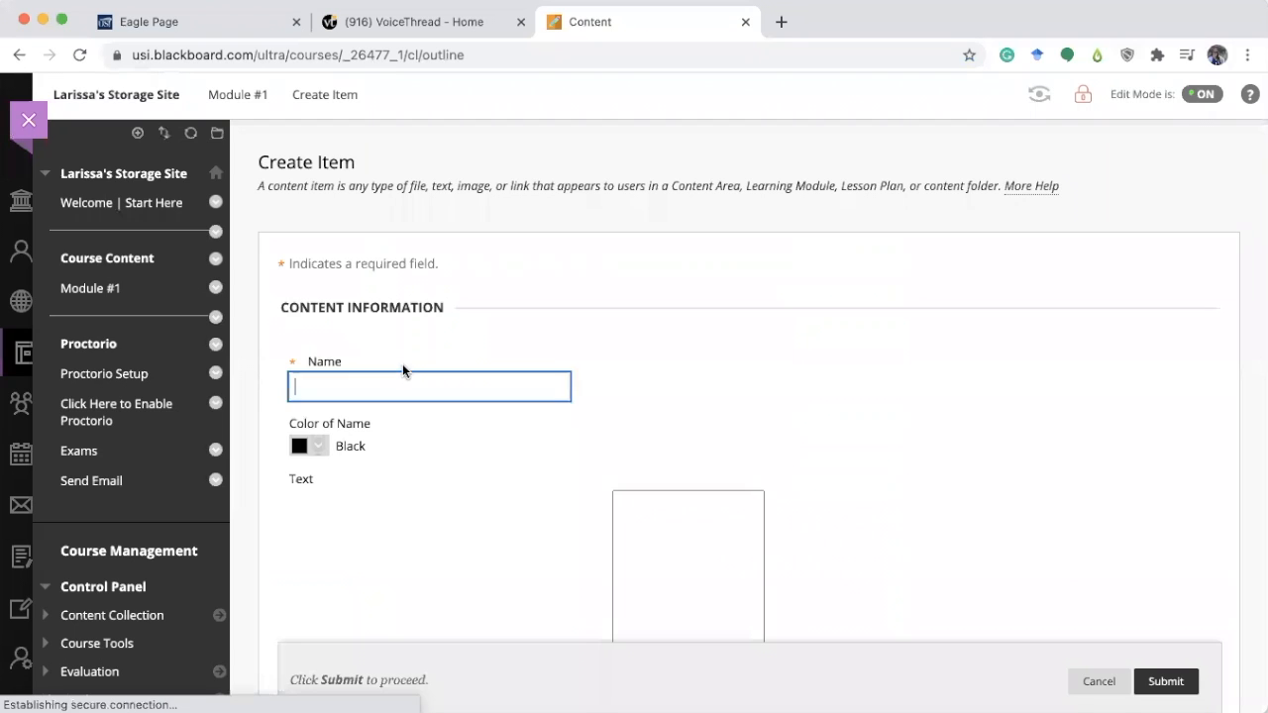
Name the new item Submit VoiceThread Presentations Here.
{"action": "type", "text": "Submit Threadb"}
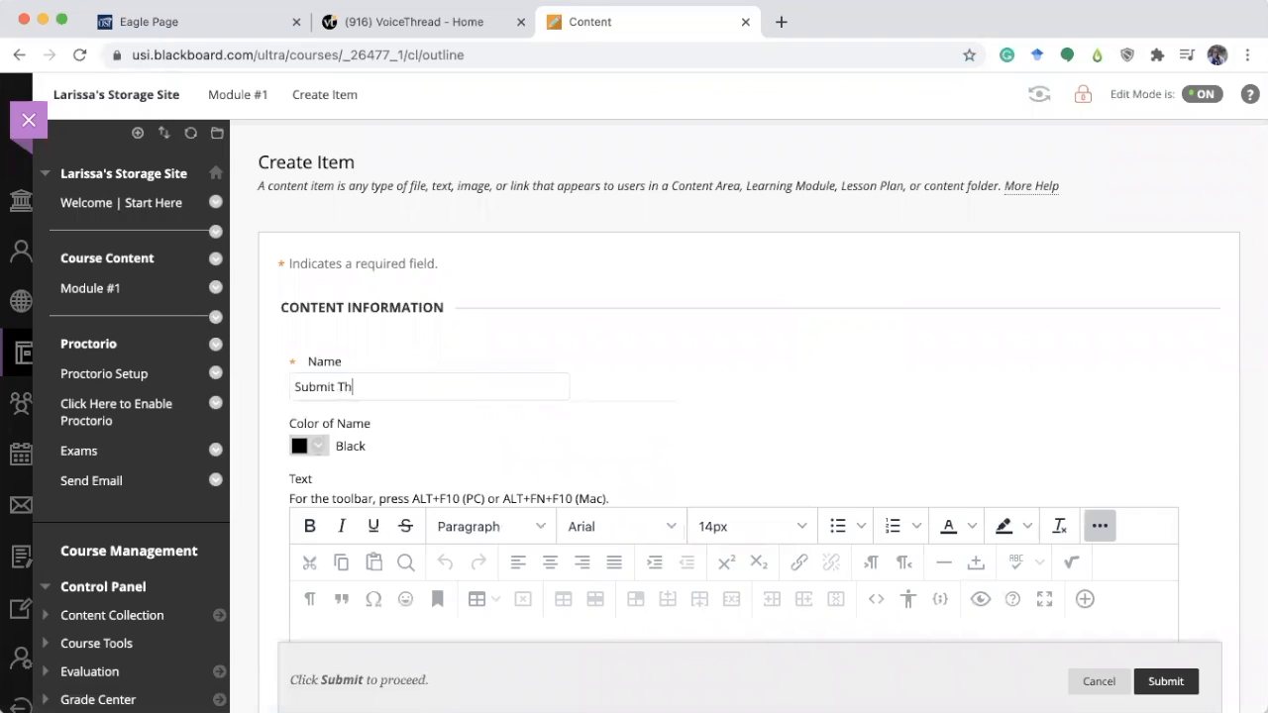
{"action": "key", "text": "BackSpace"}
{"action": "key", "text": "BackSpace"}
{"action": "key", "text": "BackSpace"}
{"action": "key", "text": "BackSpace"}
{"action": "key", "text": "BackSpace"}
{"action": "key", "text": "BackSpace"}
{"action": "key", "text": "BackSpace"}
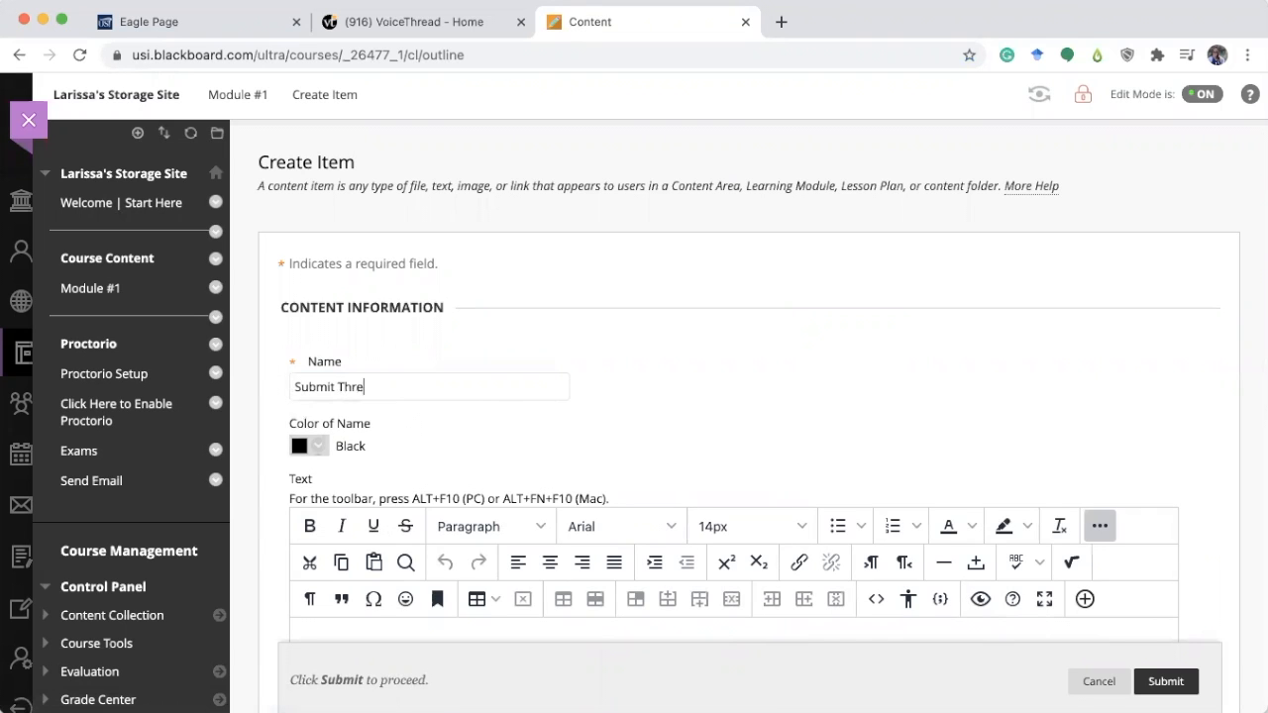
{"action": "type", "text": "VoiceThread PresentationS"}
{"action": "key", "text": "BackSpace"}
{"action": "key", "text": "BackSpace"}
{"action": "type", "text": "s Here"}
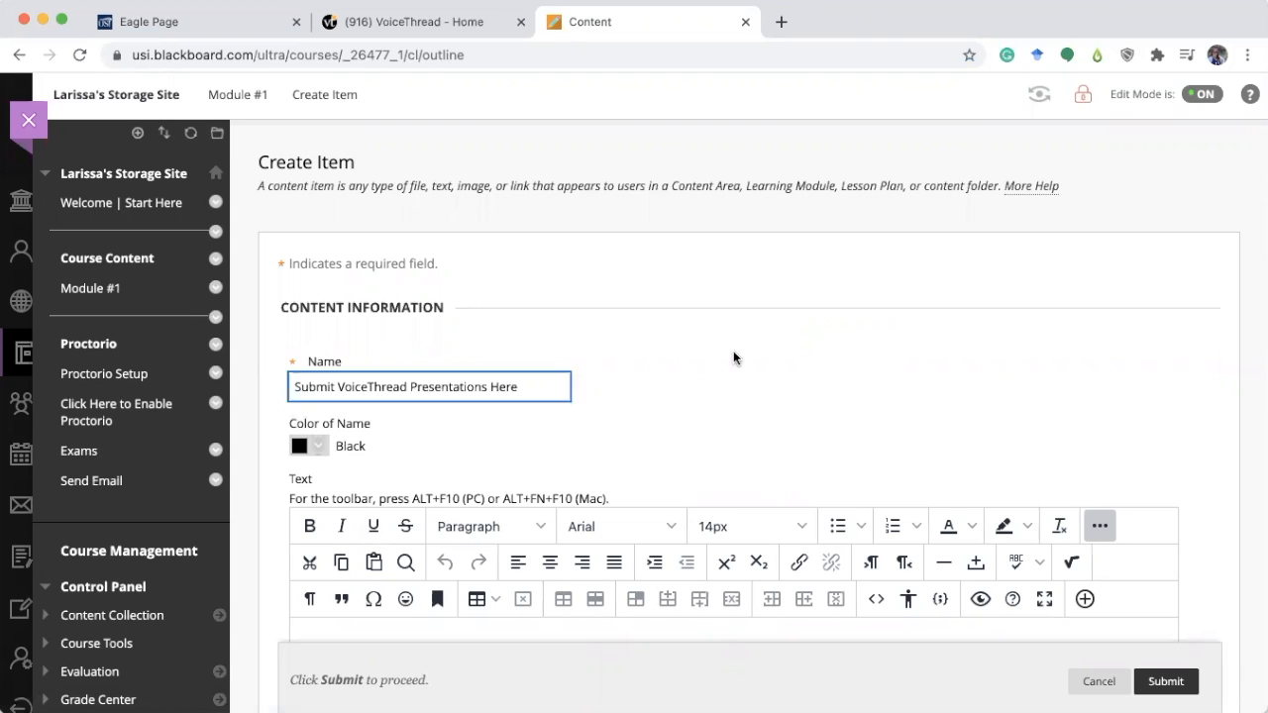
Paste the copied embed code into the item text's source code and submit the item.
{"action": "scroll", "coordinate": [733, 350], "scroll_direction": "down", "scroll_amount": 3}
{"action": "scroll", "coordinate": [733, 350], "scroll_direction": "down", "scroll_amount": 1}
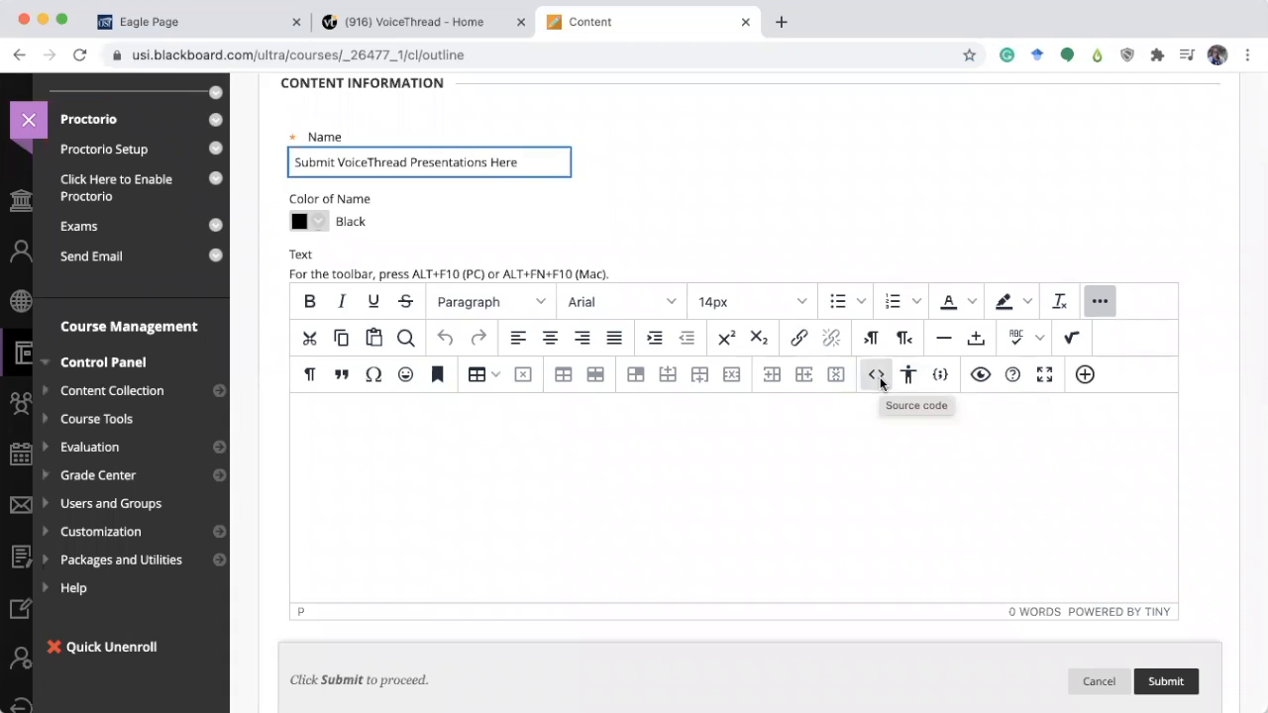
{"action": "left_click", "coordinate": [878, 376]}
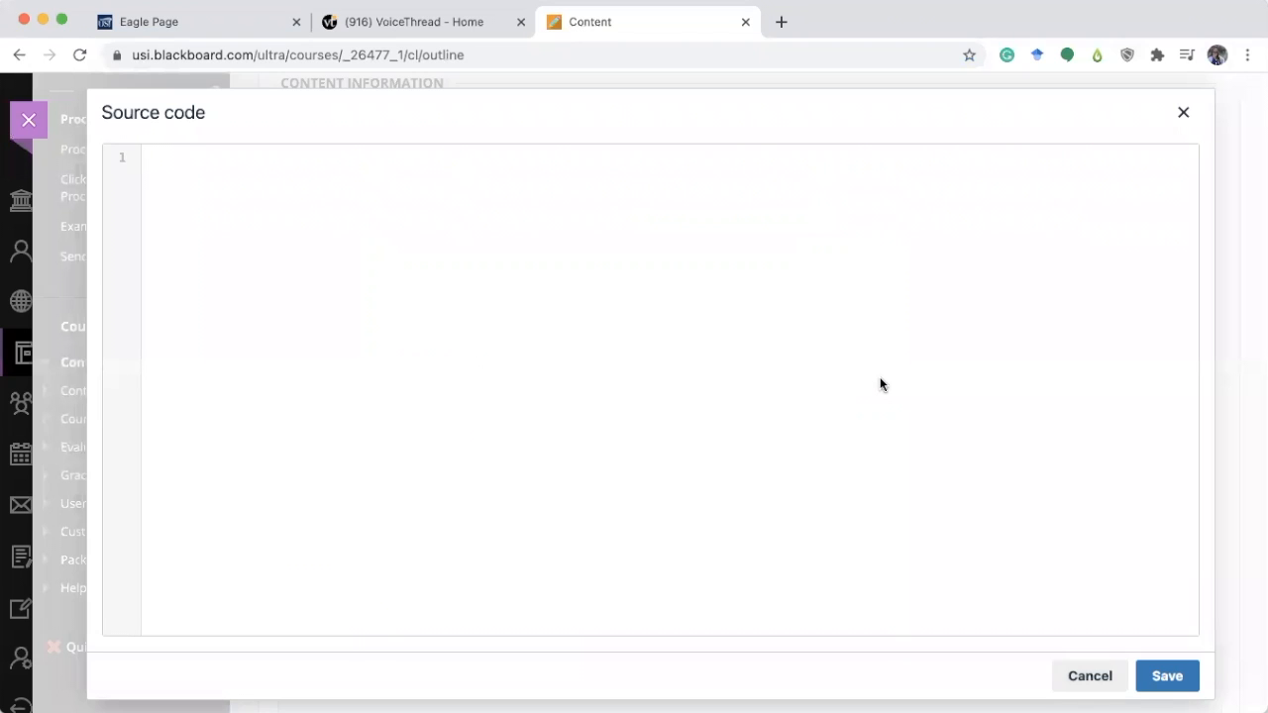
{"action": "key", "text": "super+v"}
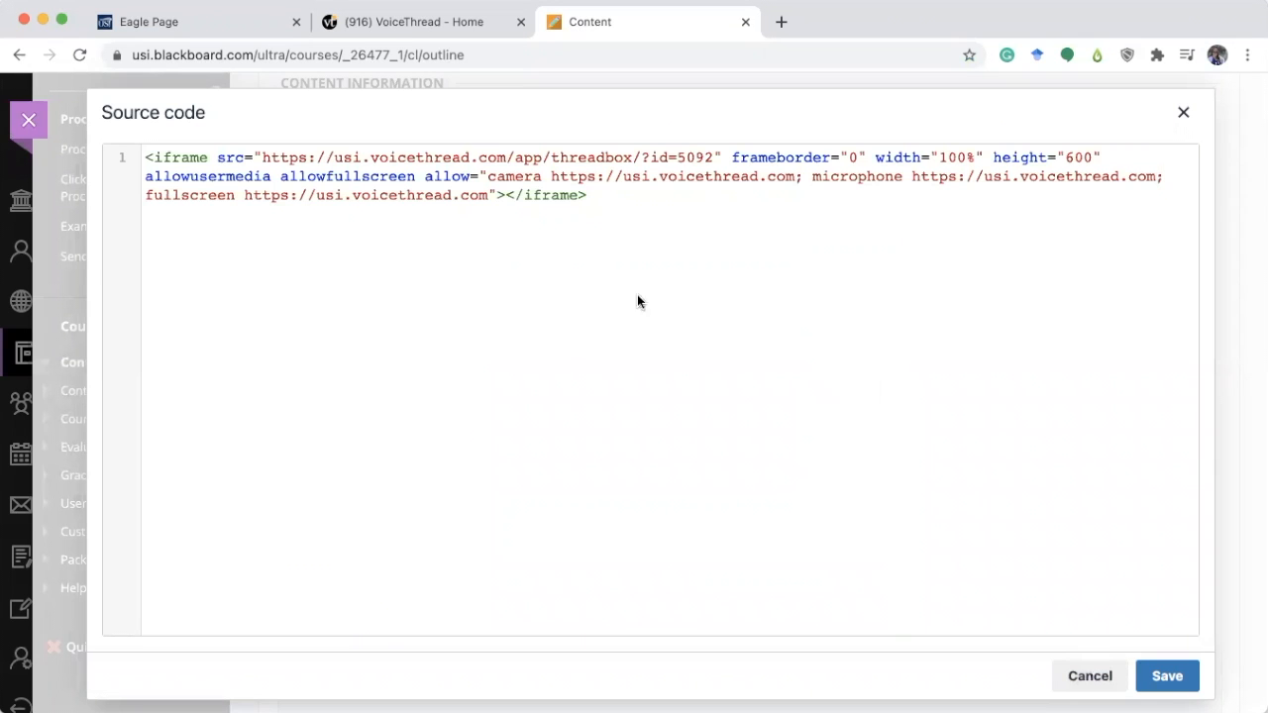
{"action": "left_click", "coordinate": [1167, 675]}
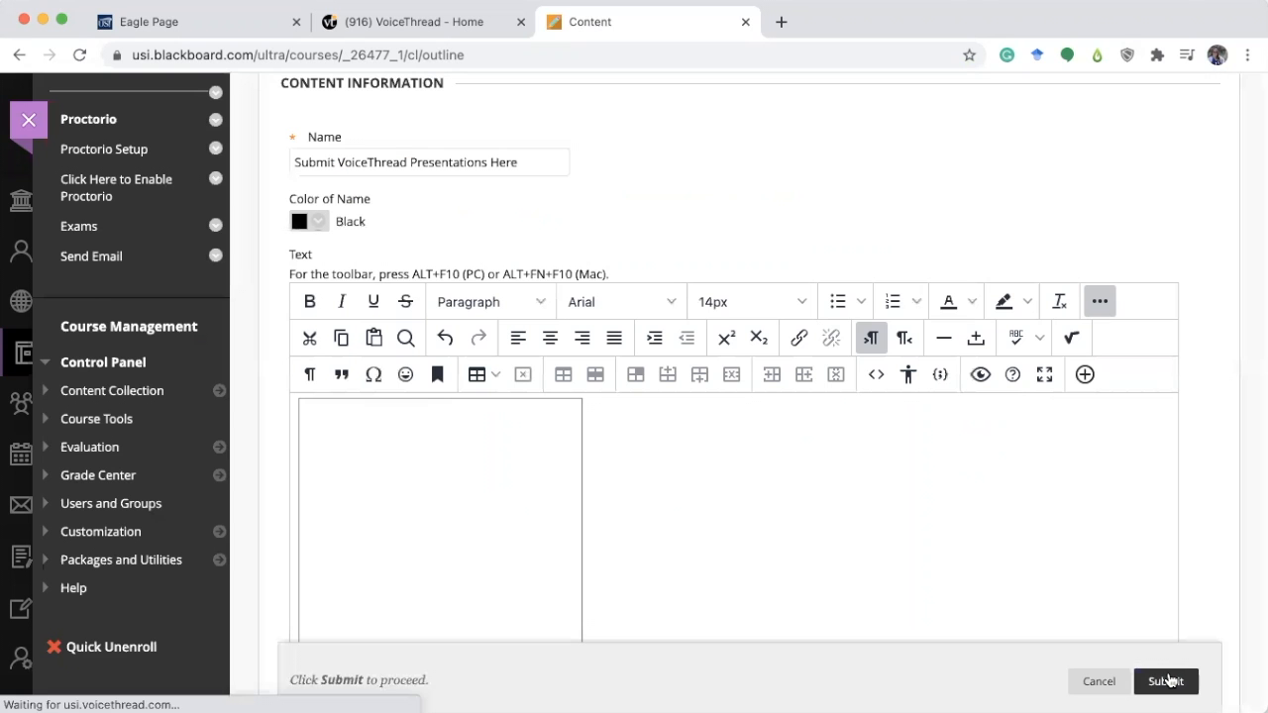
{"action": "left_click", "coordinate": [1166, 681]}
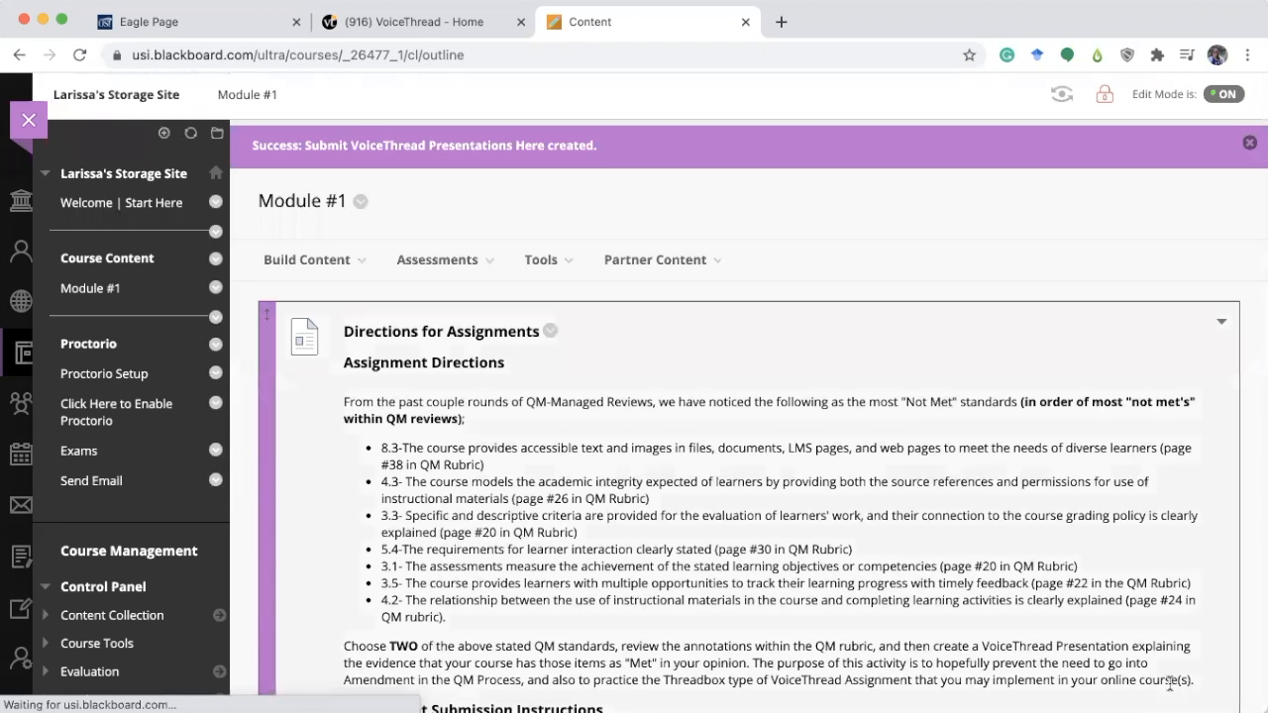
Submit the Sample VT VoiceThread to the embedded ThreadBox from your own VoiceThreads.
{"action": "scroll", "coordinate": [859, 446], "scroll_direction": "down", "scroll_amount": 15}
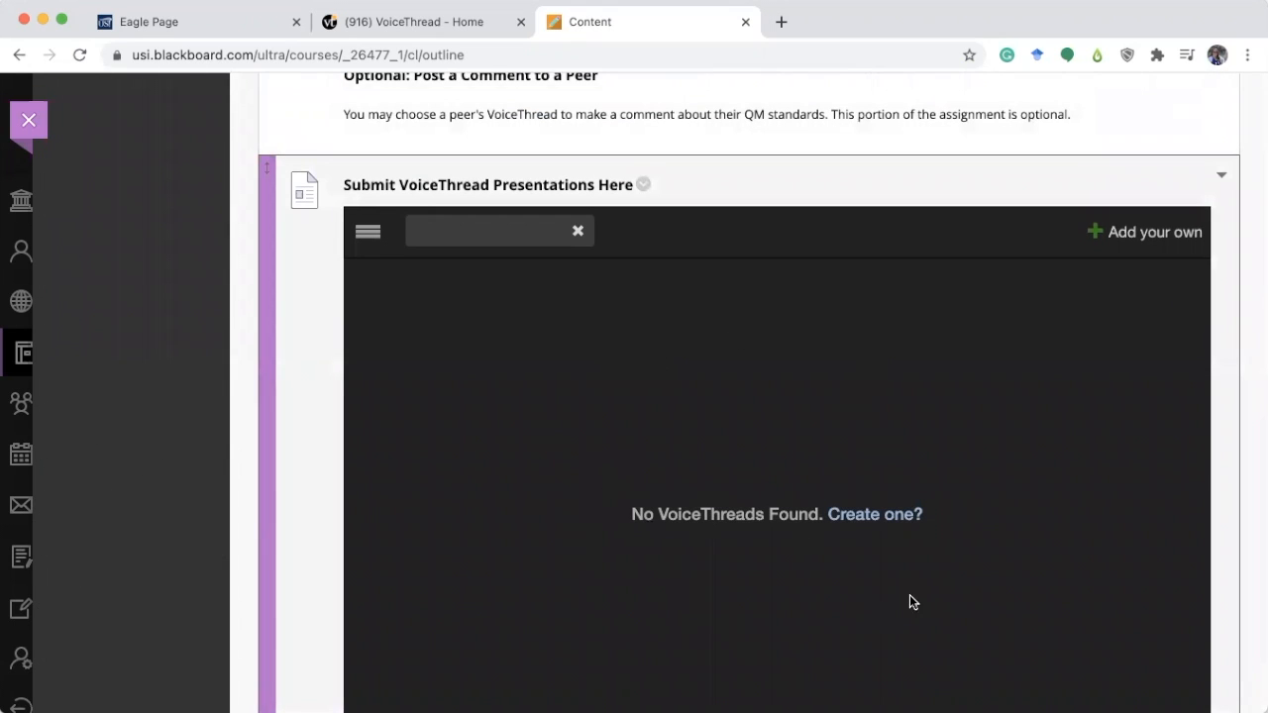
{"action": "left_click", "coordinate": [1152, 235]}
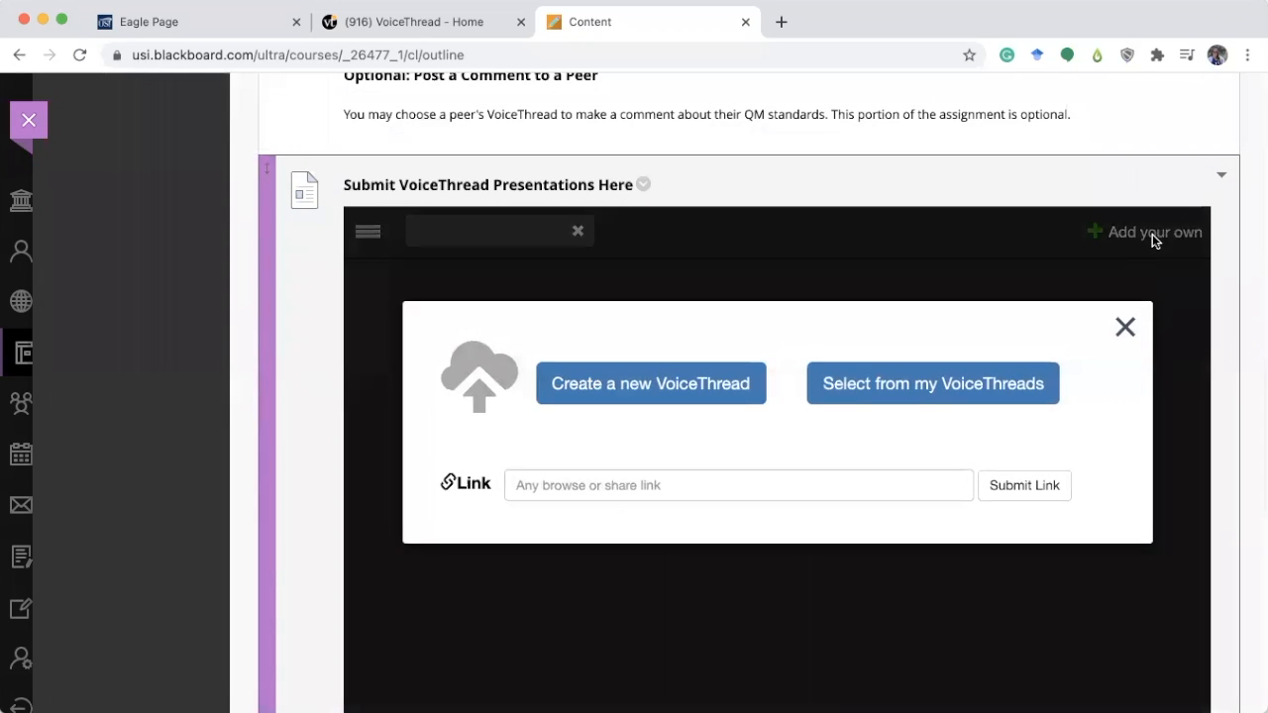
{"action": "left_click", "coordinate": [951, 383]}
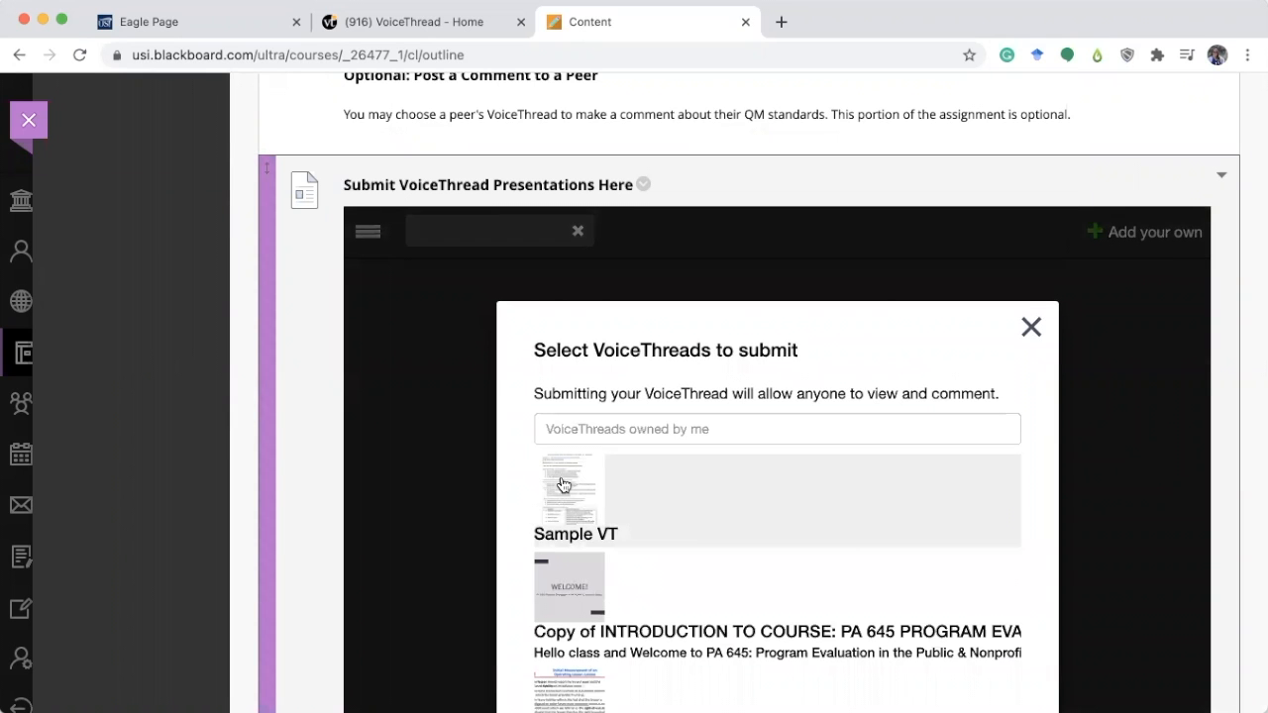
{"action": "left_click", "coordinate": [563, 485]}
{"action": "scroll", "coordinate": [1030, 416], "scroll_direction": "down", "scroll_amount": 3}
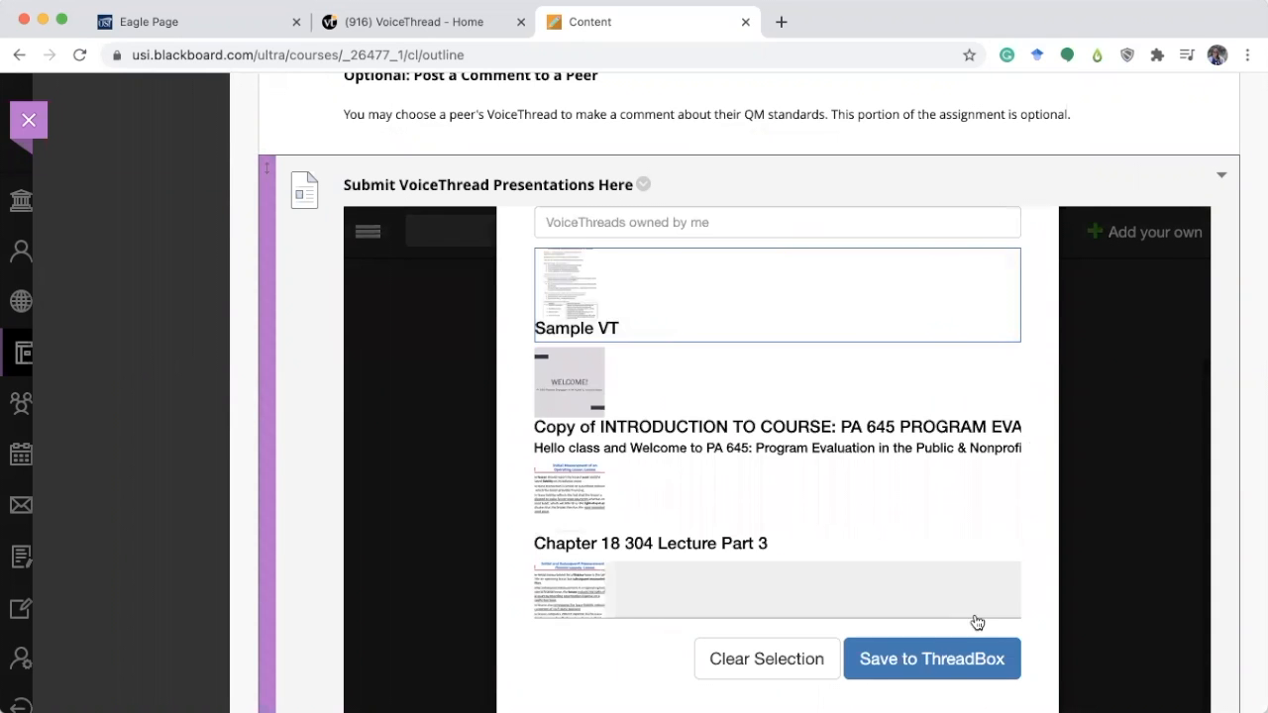
{"action": "left_click", "coordinate": [951, 654]}
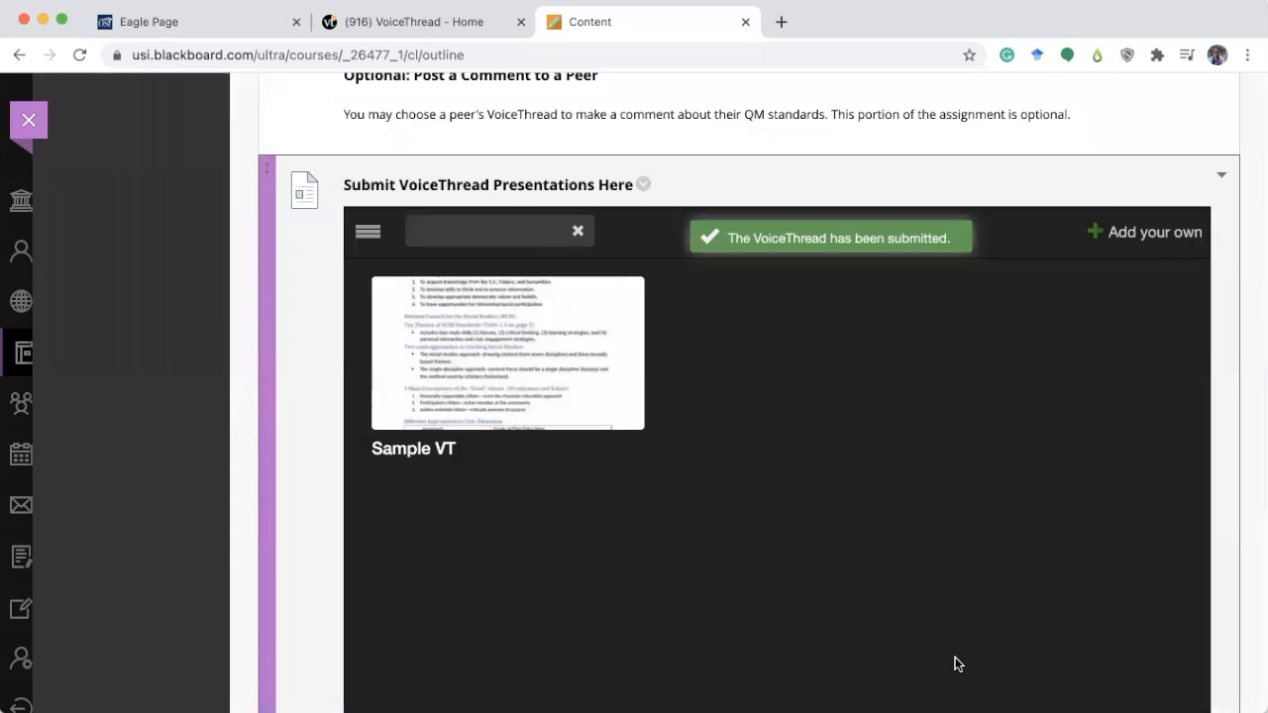
{"action": "mouse_move", "coordinate": [639, 361]}
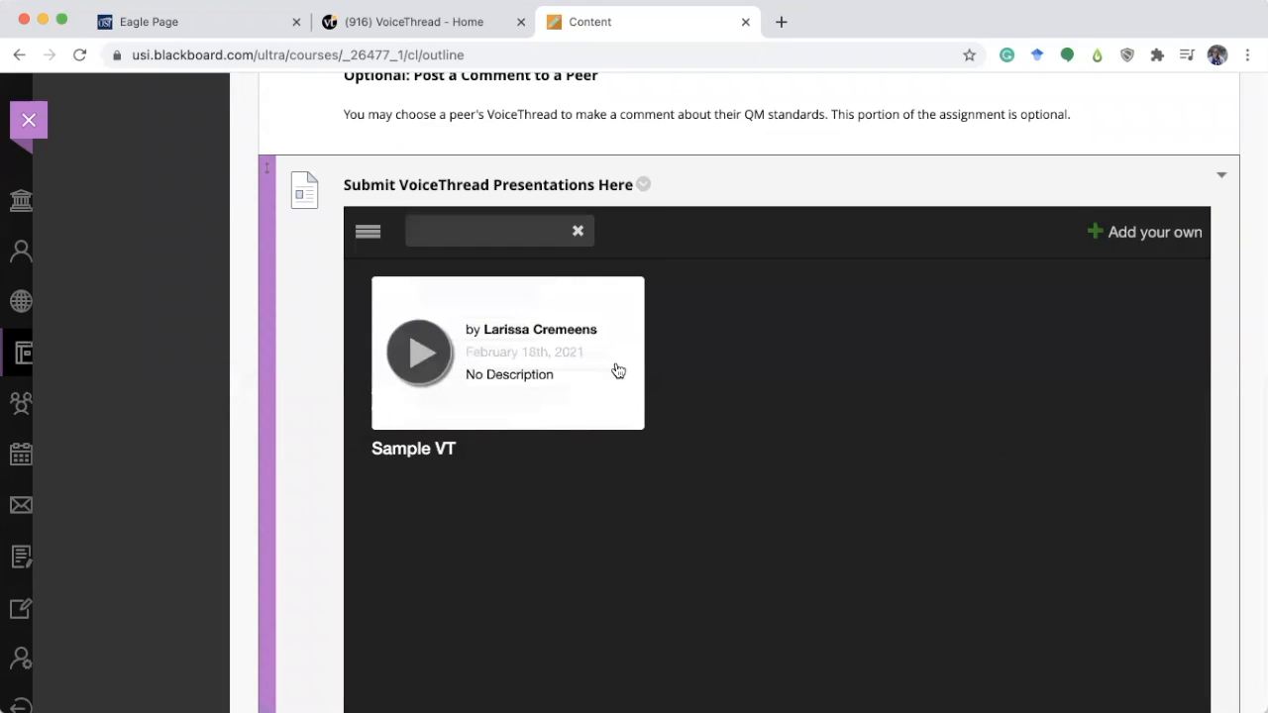
Return to the ThreadBox page in VoiceThread, close the embed dialog and reload the page.
{"action": "left_click", "coordinate": [442, 22]}
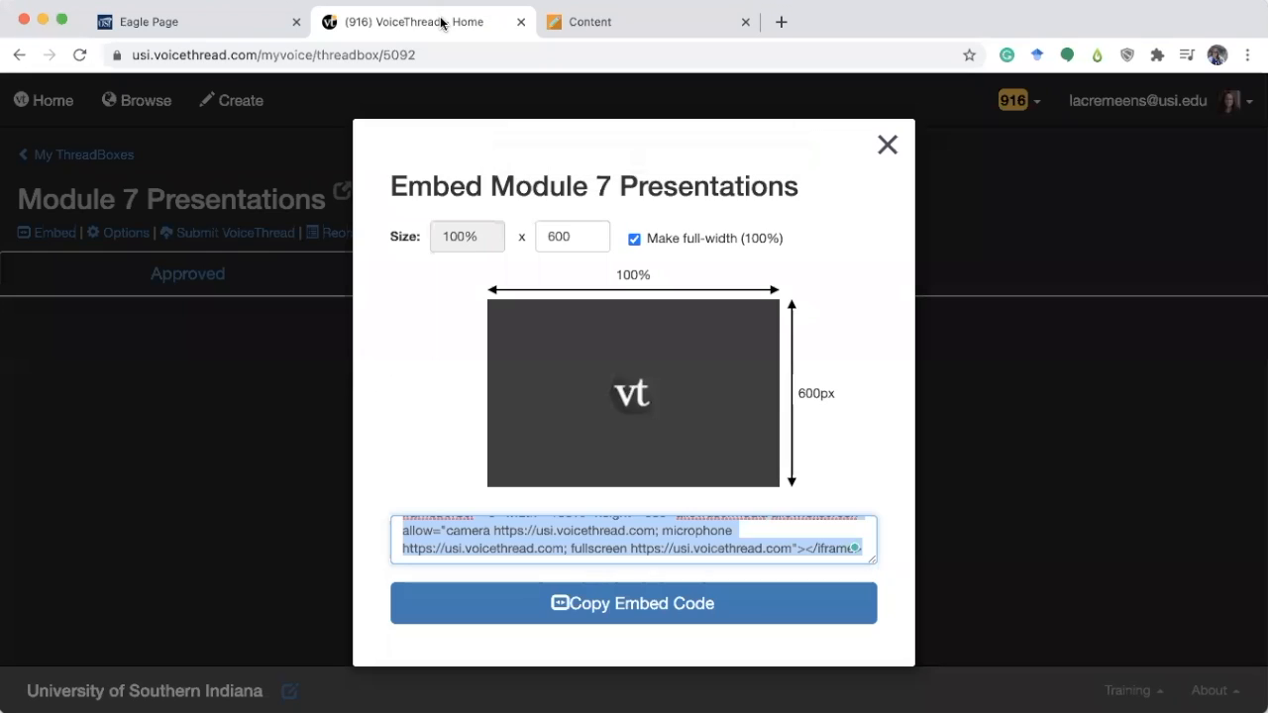
{"action": "left_click", "coordinate": [886, 145]}
{"action": "left_click", "coordinate": [80, 55]}
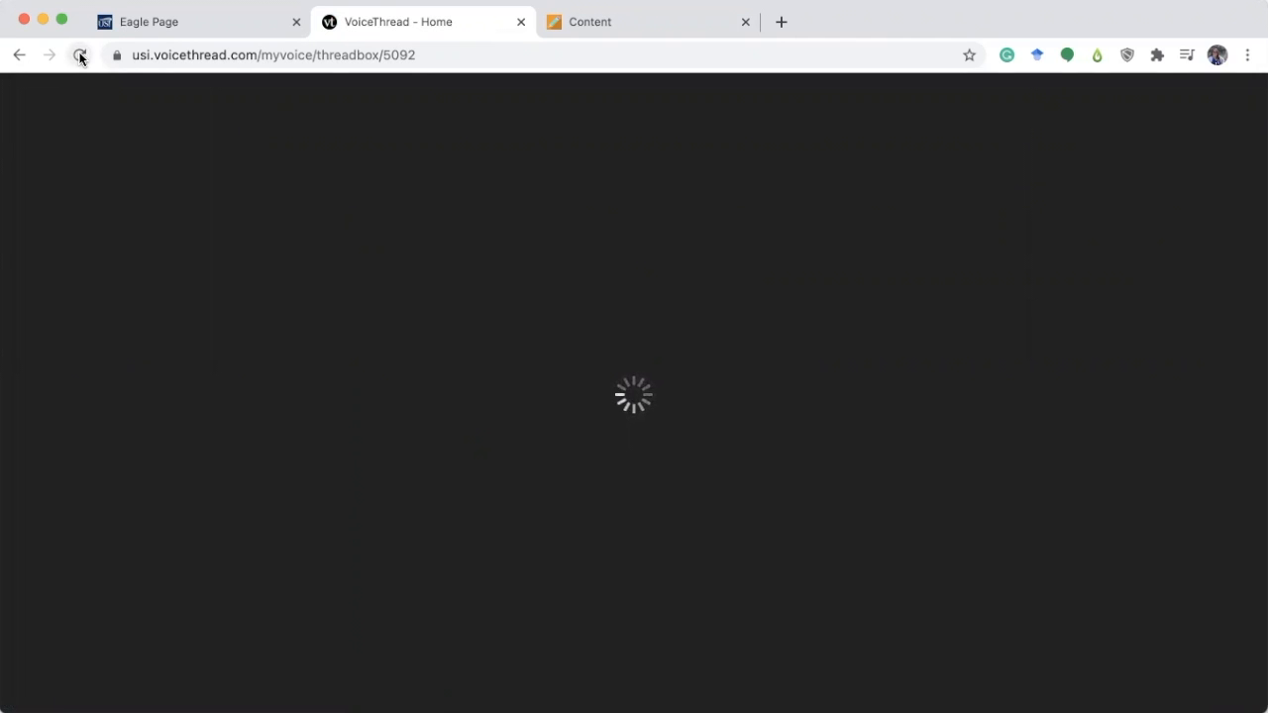
Unaccept the Sample VT VoiceThread in the ThreadBox so it moves to the Unapproved list.
{"action": "left_click", "coordinate": [517, 274]}
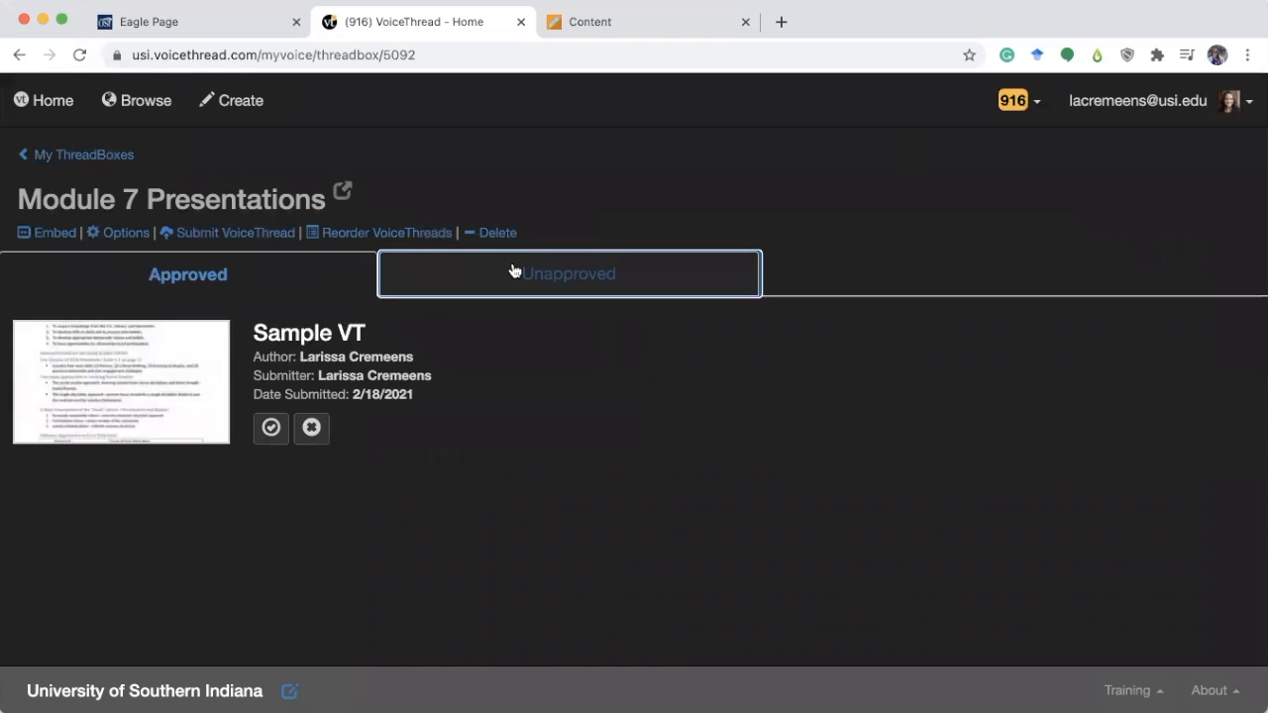
{"action": "left_click", "coordinate": [234, 273]}
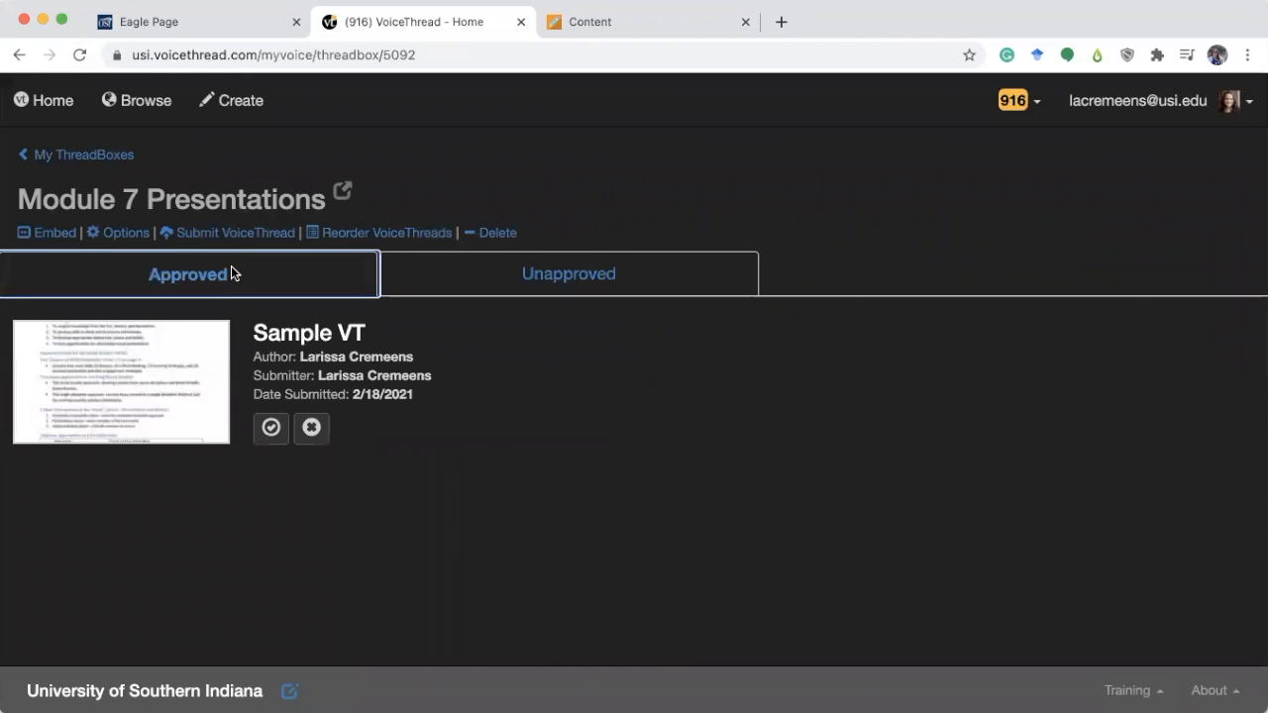
{"action": "left_click", "coordinate": [272, 428]}
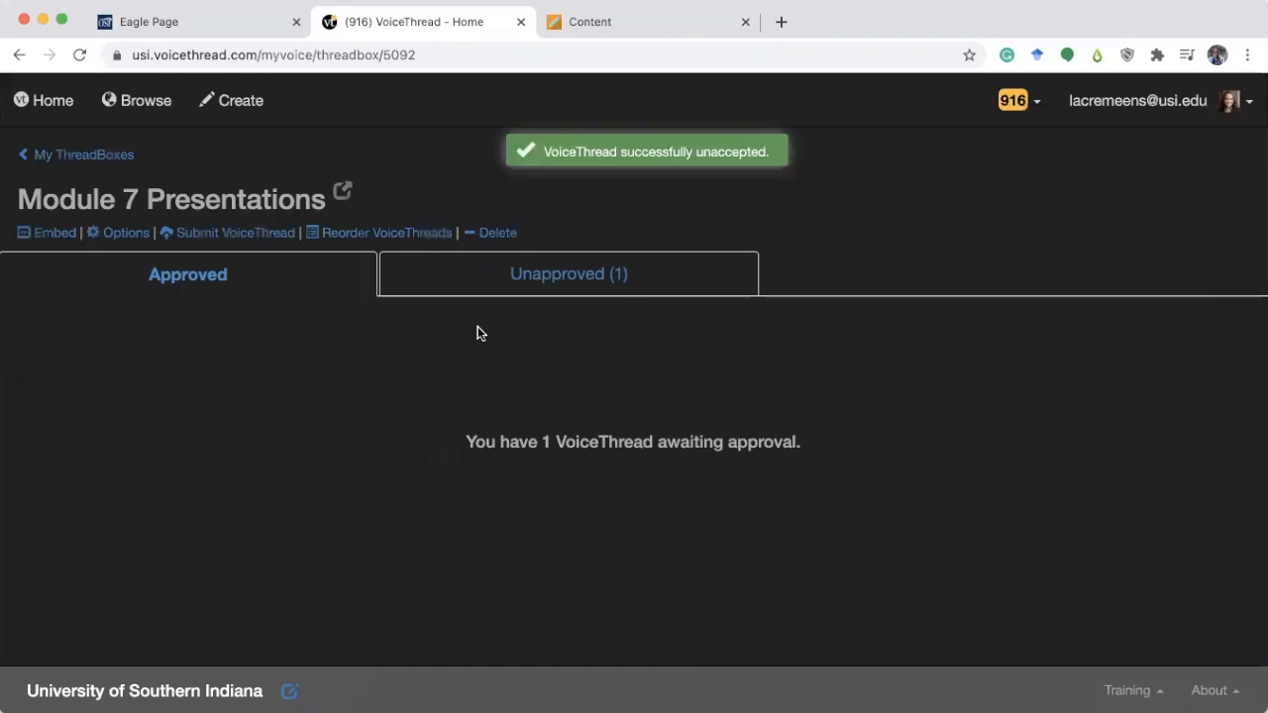
{"action": "left_click", "coordinate": [620, 284]}
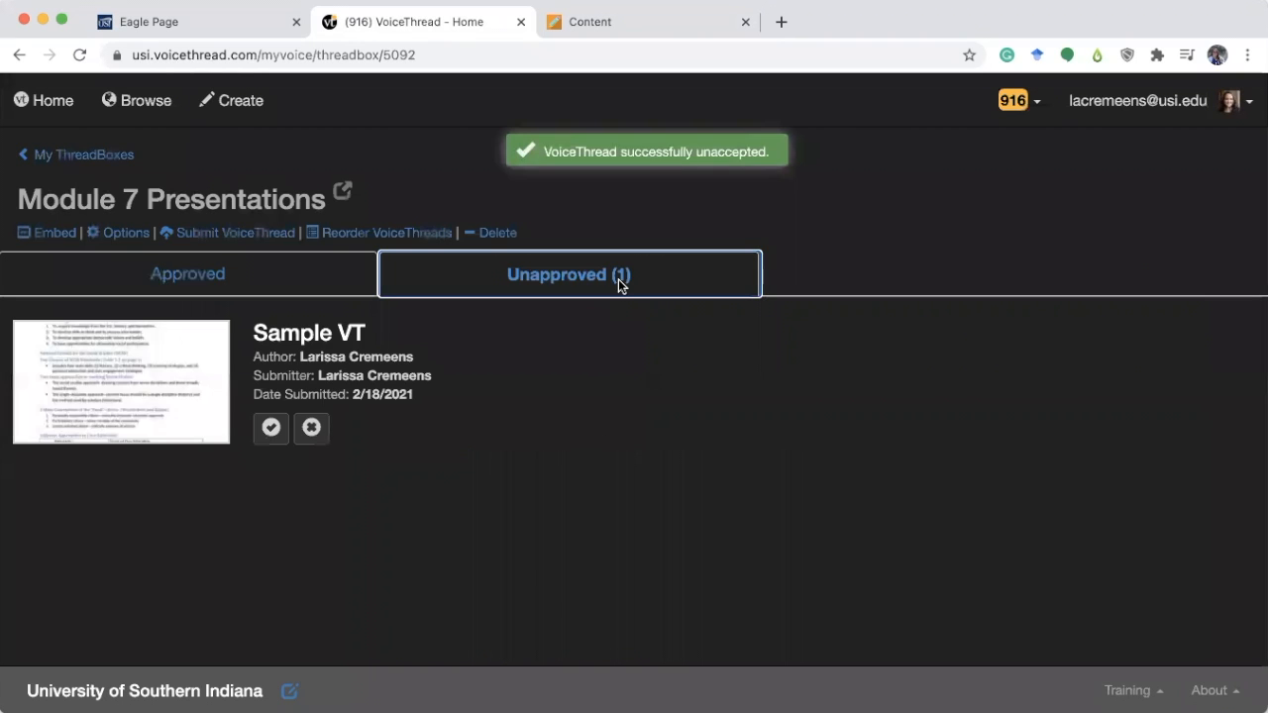
Reload the Blackboard course, open Module #1 and scroll to the embedded ThreadBox item to inspect it.
{"action": "left_click", "coordinate": [626, 22]}
{"action": "left_click", "coordinate": [80, 55]}
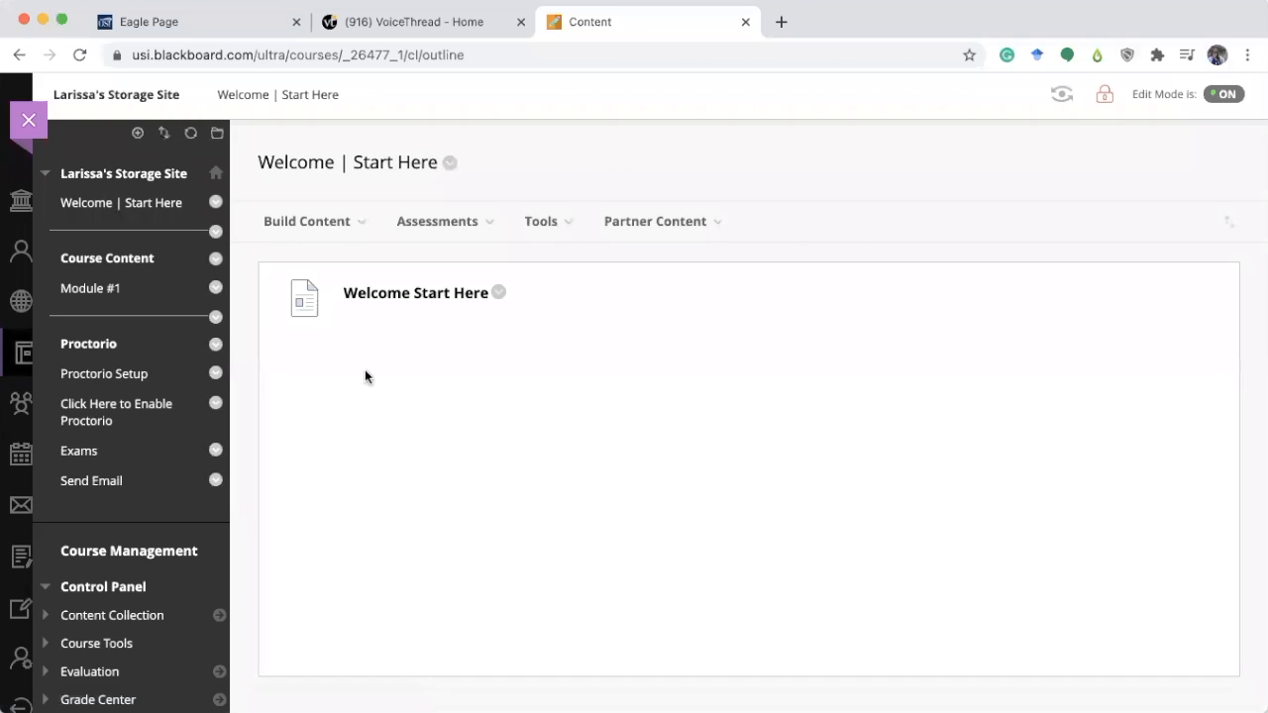
{"action": "left_click", "coordinate": [91, 288]}
{"action": "scroll", "coordinate": [596, 489], "scroll_direction": "down", "scroll_amount": 1}
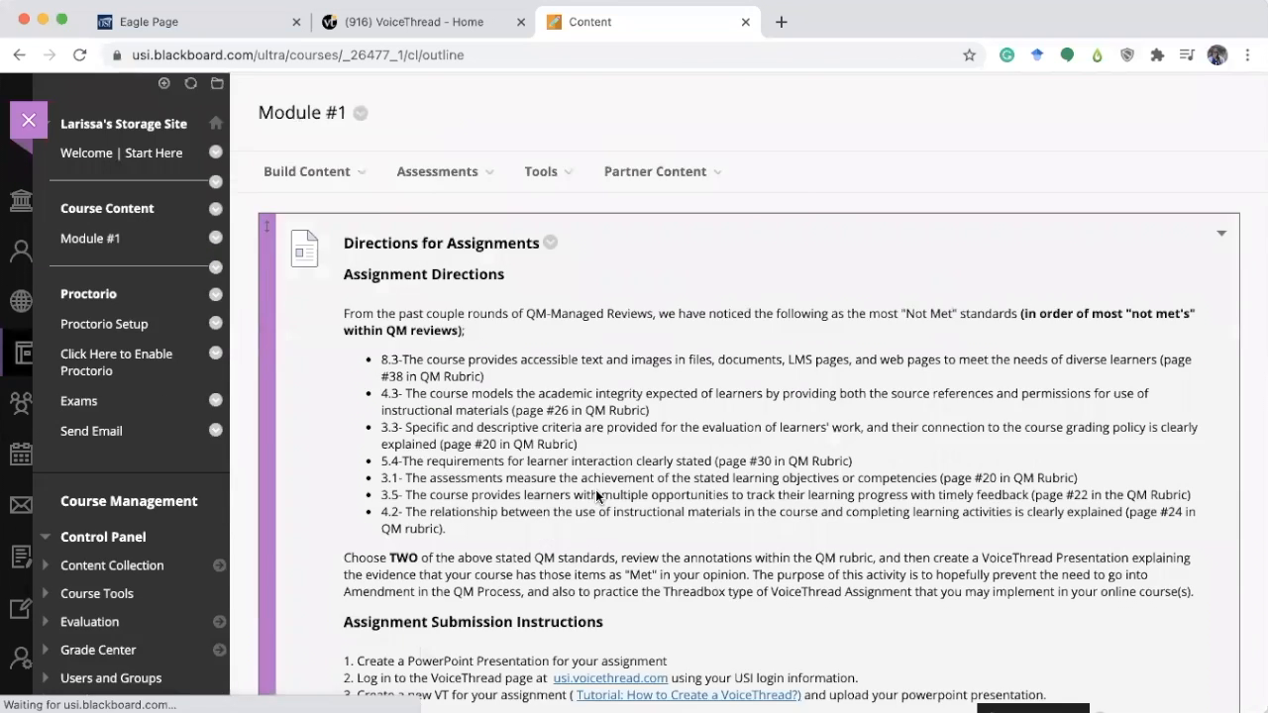
{"action": "scroll", "coordinate": [595, 489], "scroll_direction": "down", "scroll_amount": 10}
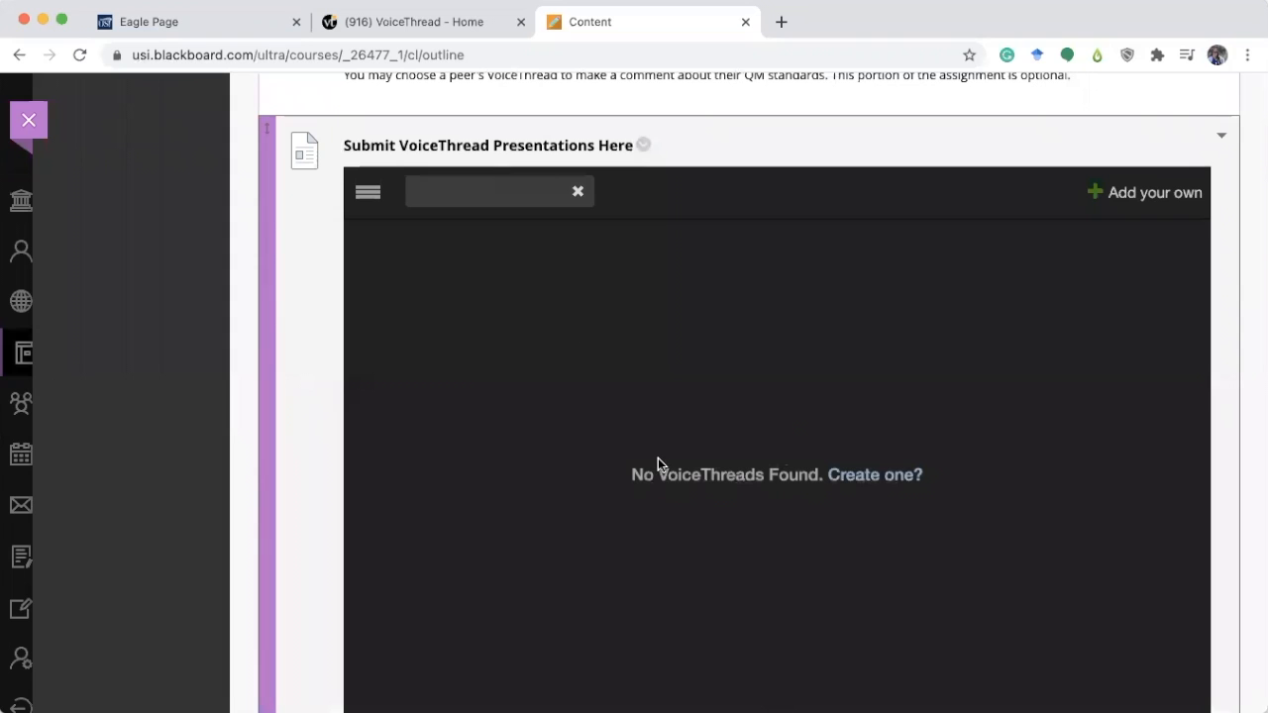
Accept the Sample VT VoiceThread again in the ThreadBox and view the Approved list.
{"action": "left_click", "coordinate": [379, 22]}
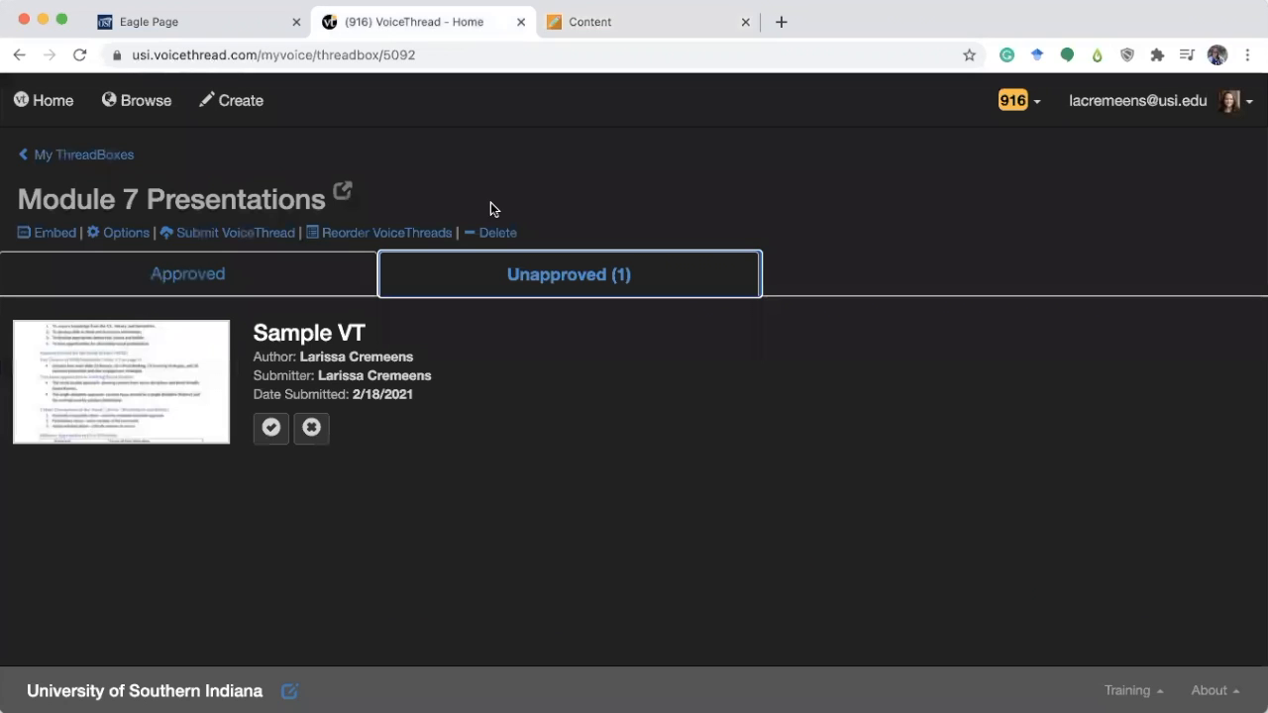
{"action": "left_click", "coordinate": [271, 427]}
{"action": "left_click", "coordinate": [251, 273]}
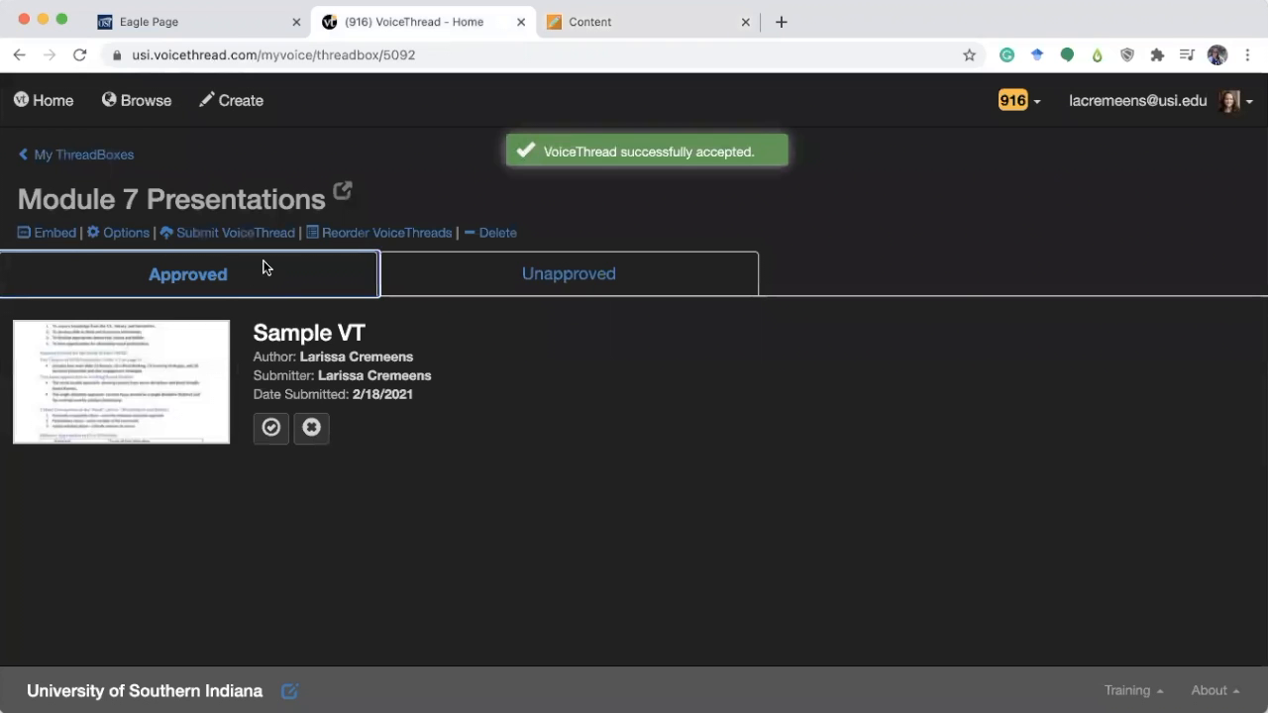
Reload the Blackboard course page to check the embedded ThreadBox.
{"action": "left_click", "coordinate": [640, 24]}
{"action": "left_click", "coordinate": [80, 54]}
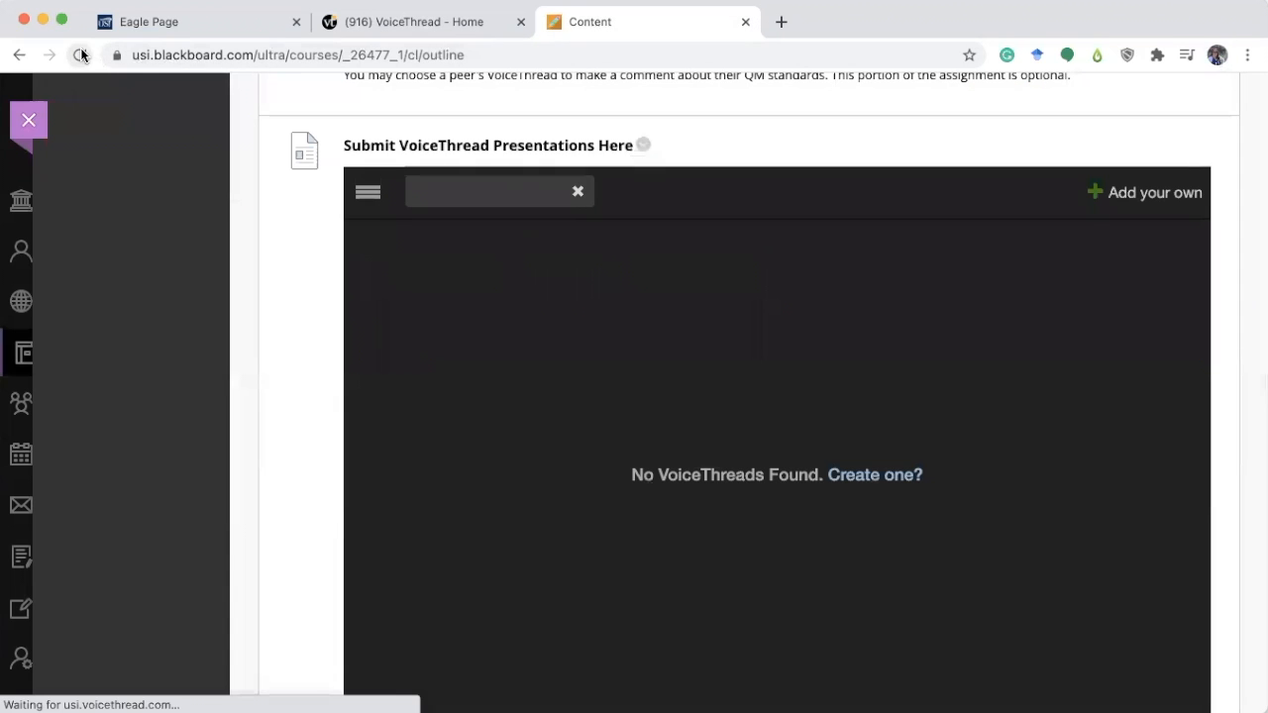